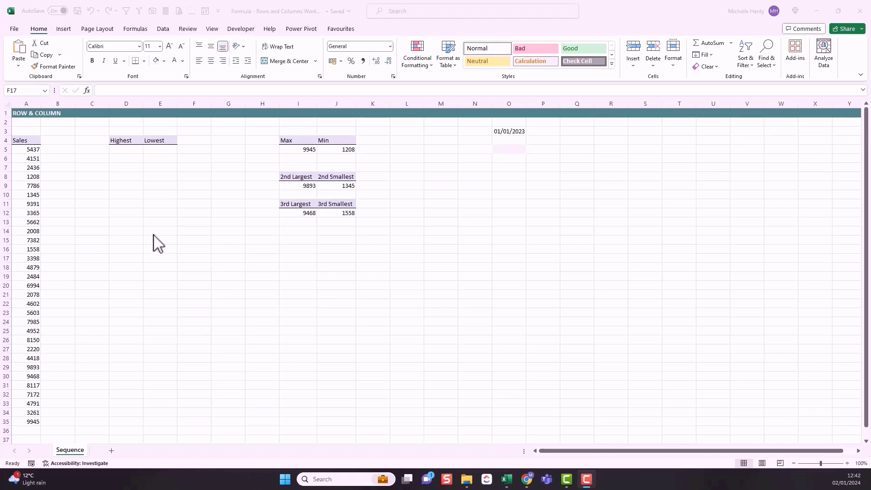
Step: Enter =ROW() in cell E14 to return that cell's own row number
left_click(156, 230)
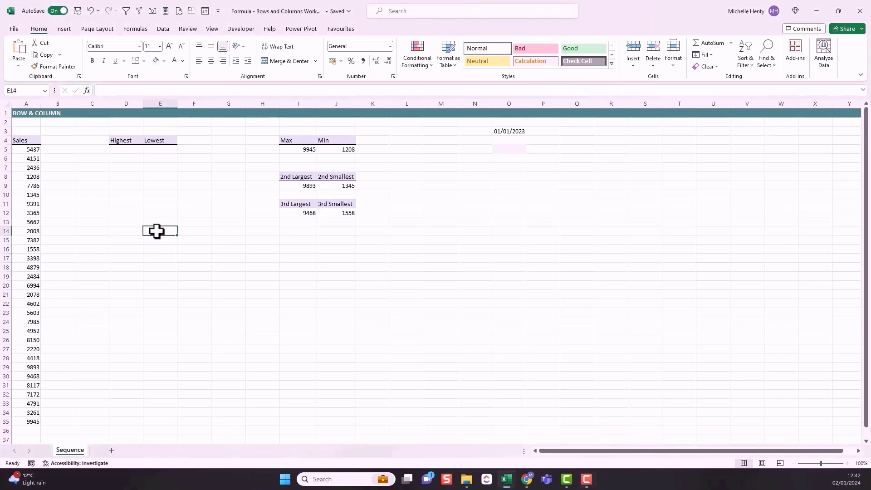
type("=row")
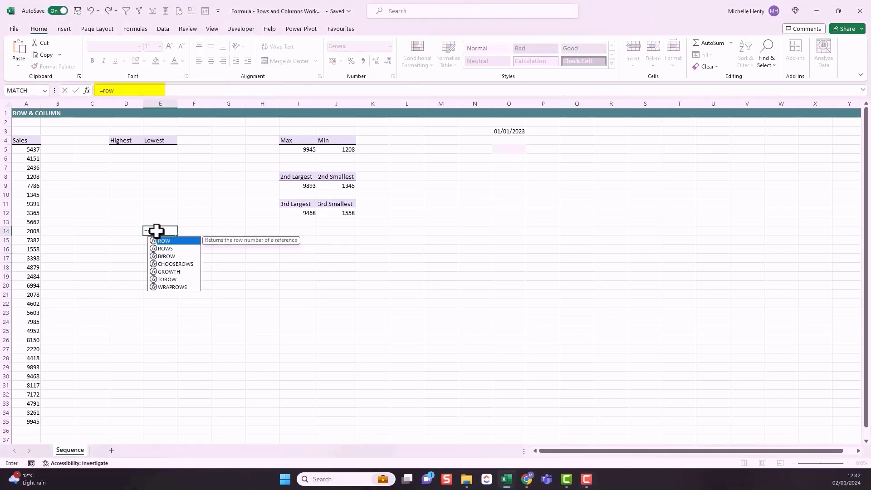
key("Tab")
type(")")
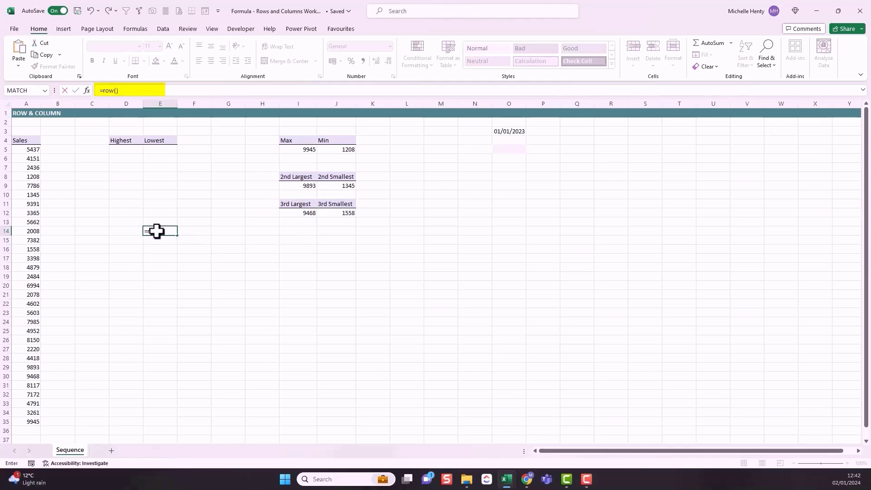
key("Return")
left_click(156, 231)
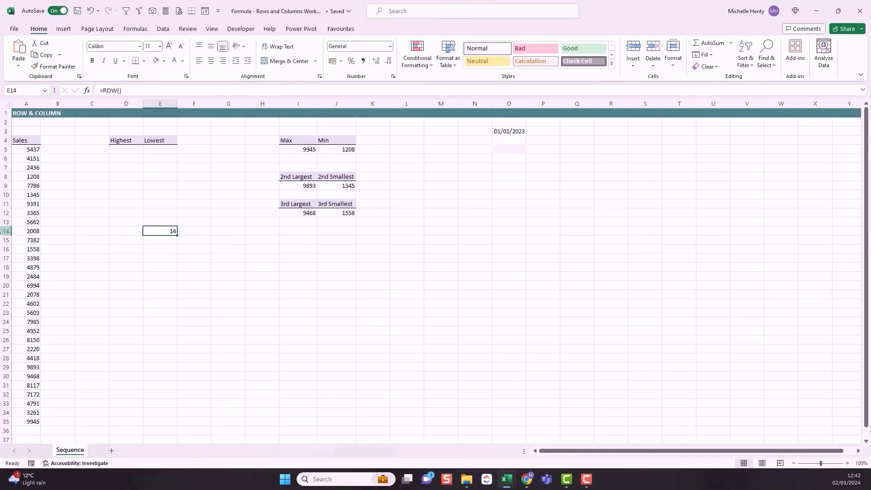
Step: Enter =ROW(F1) in cell F14 to return the row number of a referenced cell
left_click(190, 230)
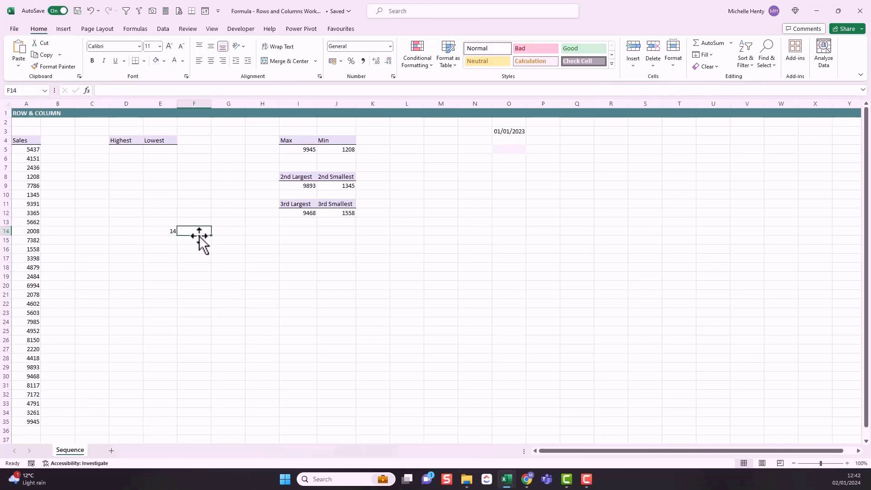
type("=row(")
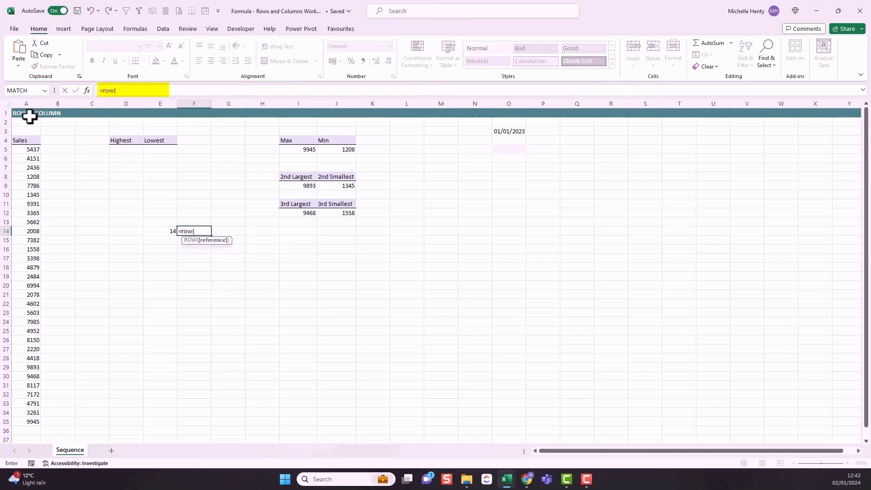
left_click(193, 114)
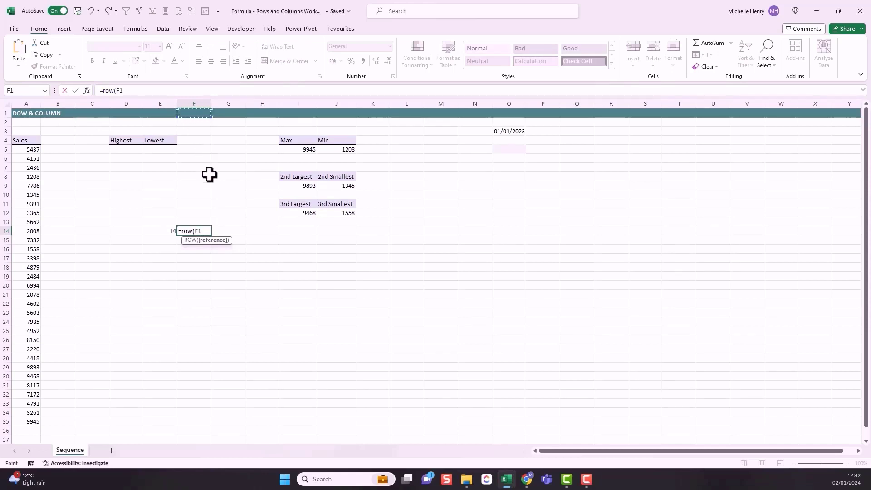
type(")")
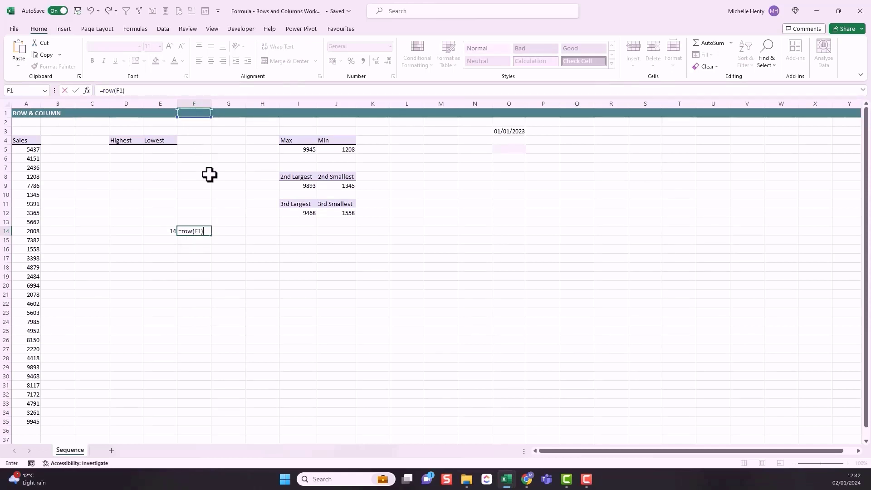
key("Return")
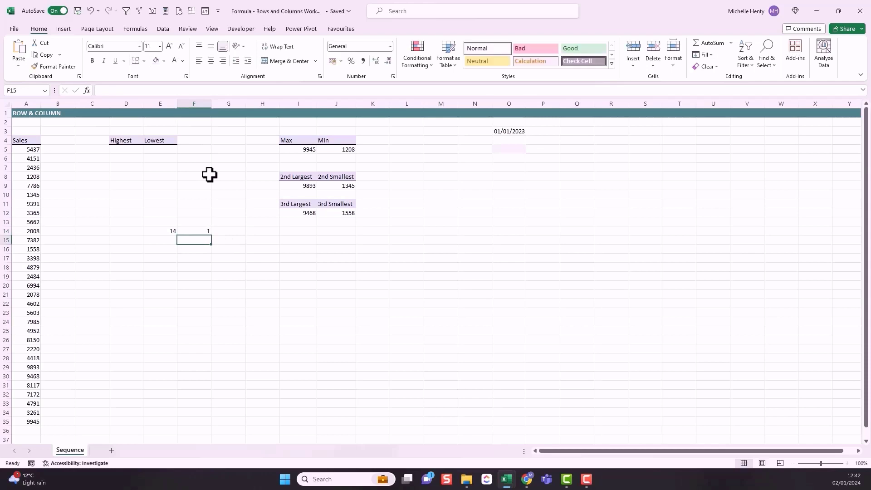
Step: Enter =ROW(A1) in cell G14, referencing the first cell of the sheet
left_click(219, 232)
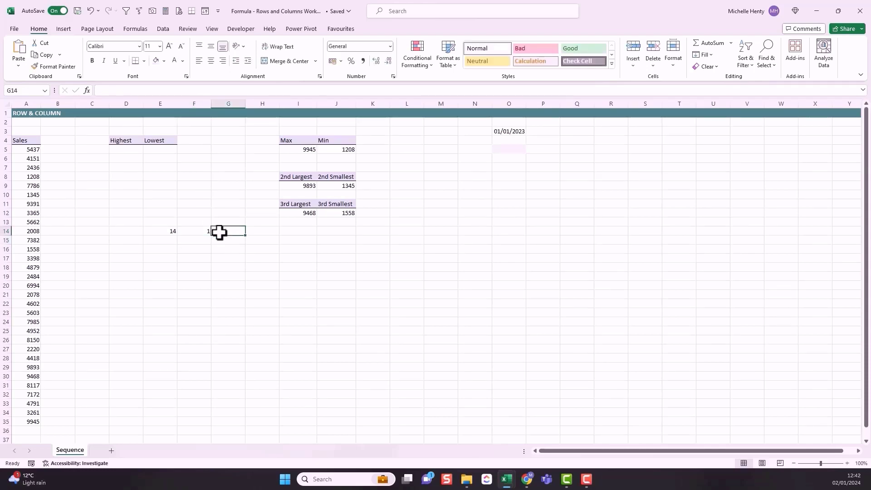
type("=row(")
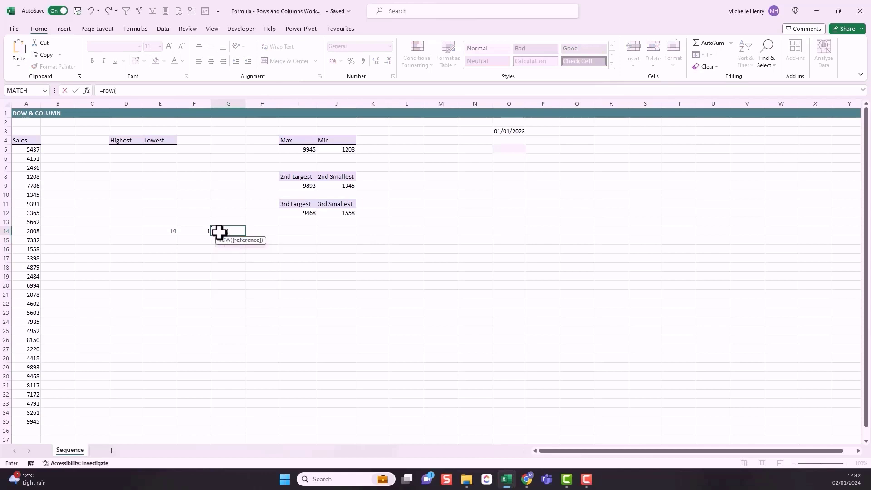
left_click(26, 113)
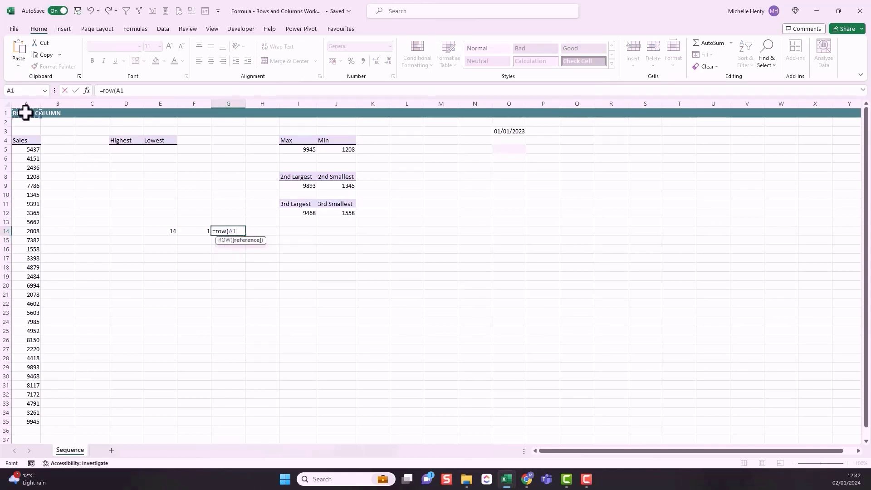
key("Return")
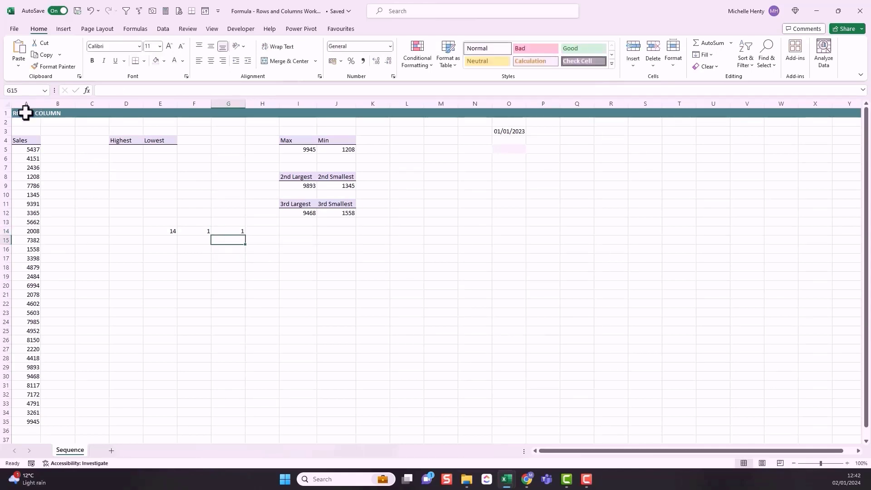
Step: Enter =COLUMN() in cell E15 to return that cell's own column number
left_click(159, 242)
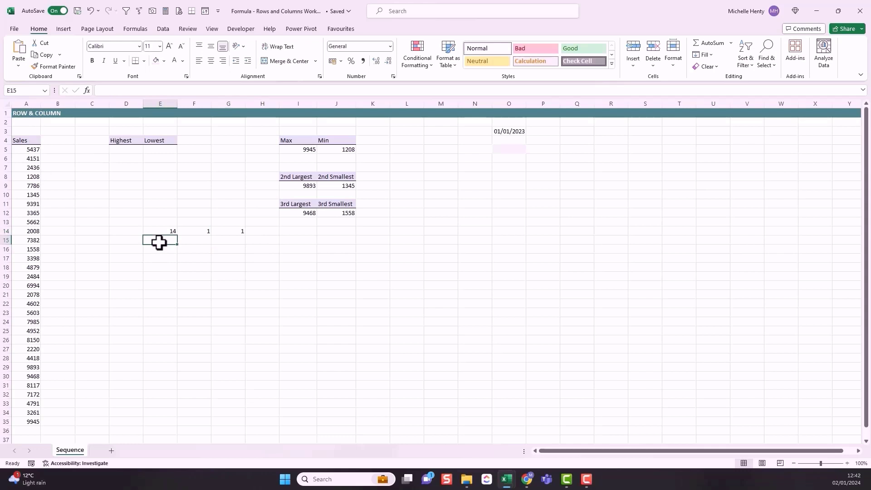
type("=colu")
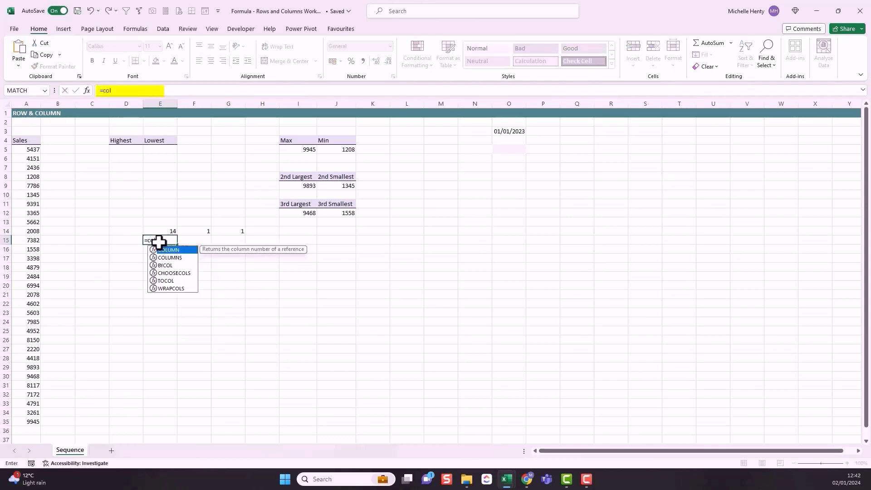
double_click(168, 249)
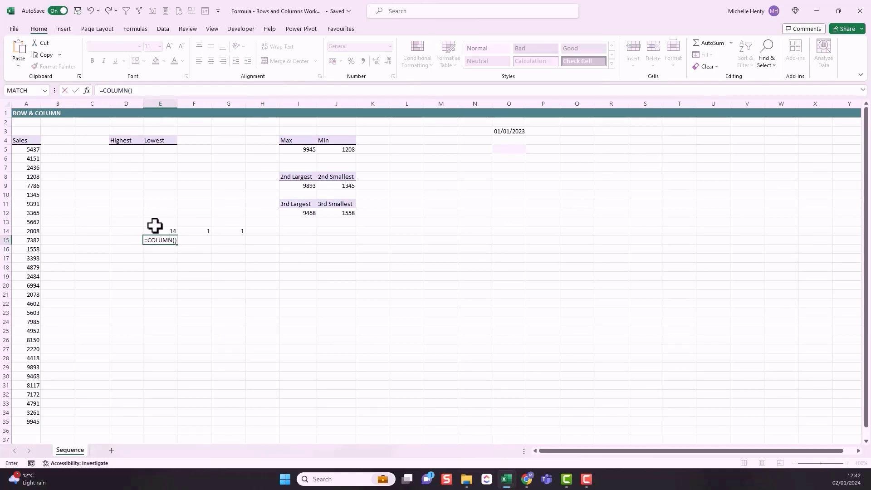
key("Return")
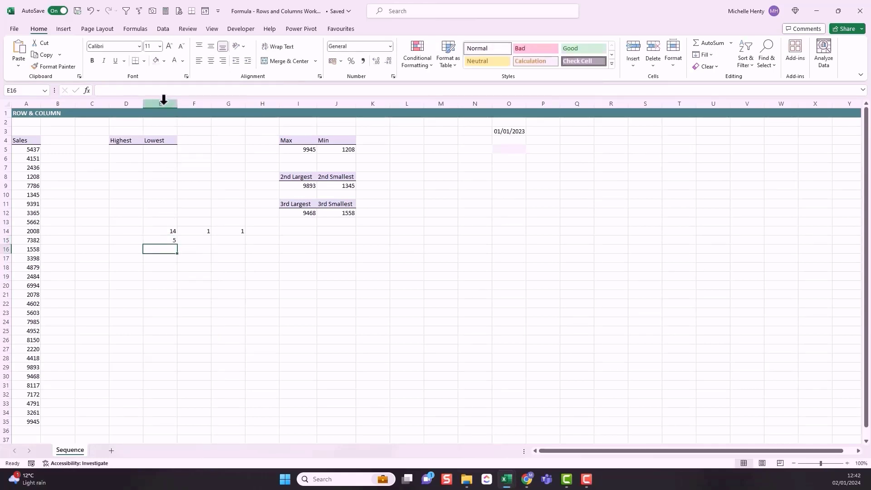
Step: Enter =COLUMN(A1) in cell F15 to return the column number of the referenced cell
left_click(196, 241)
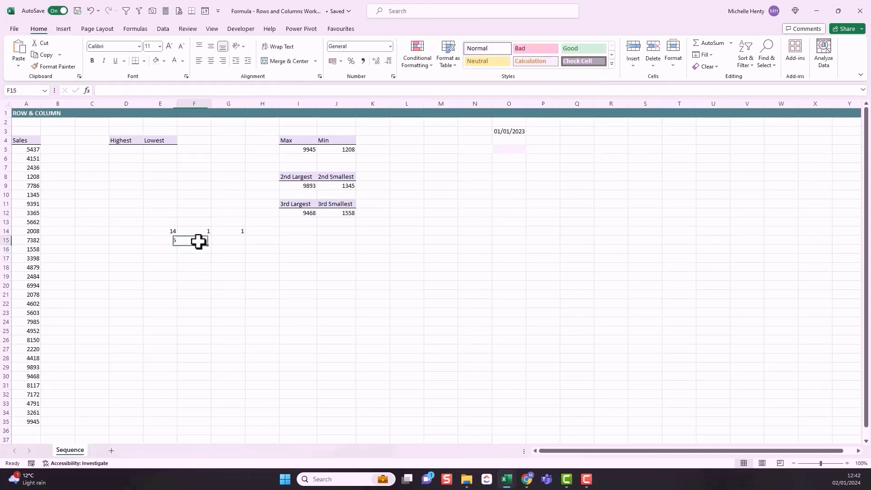
type("=")
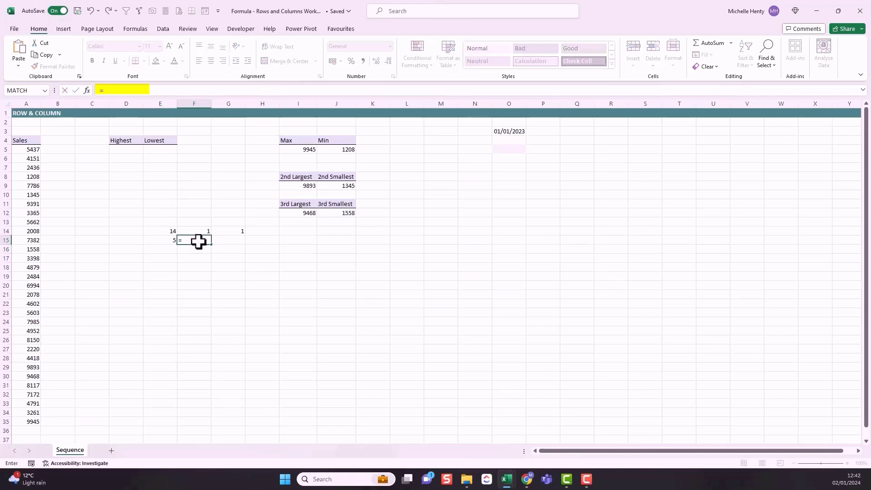
type("col")
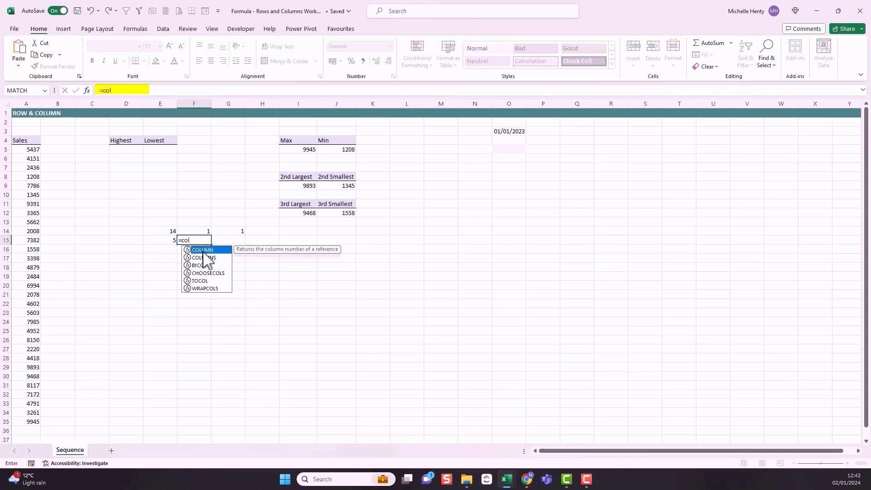
key("Tab")
left_click(34, 114)
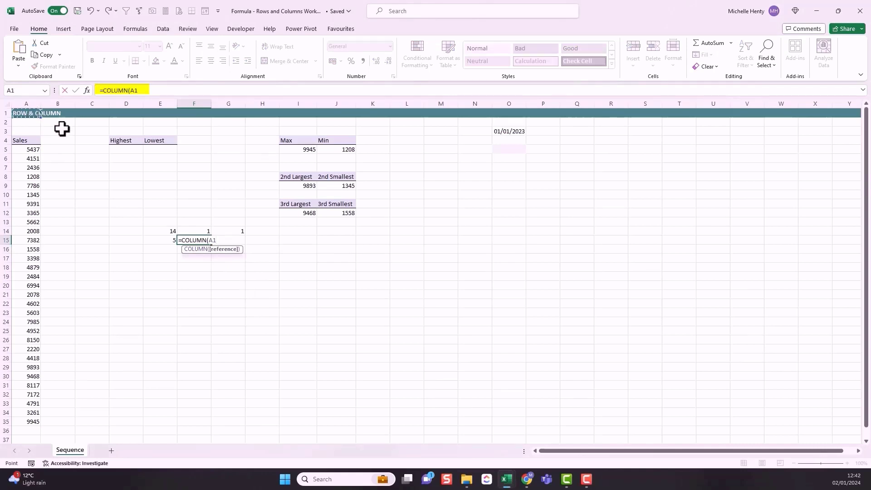
key("Return")
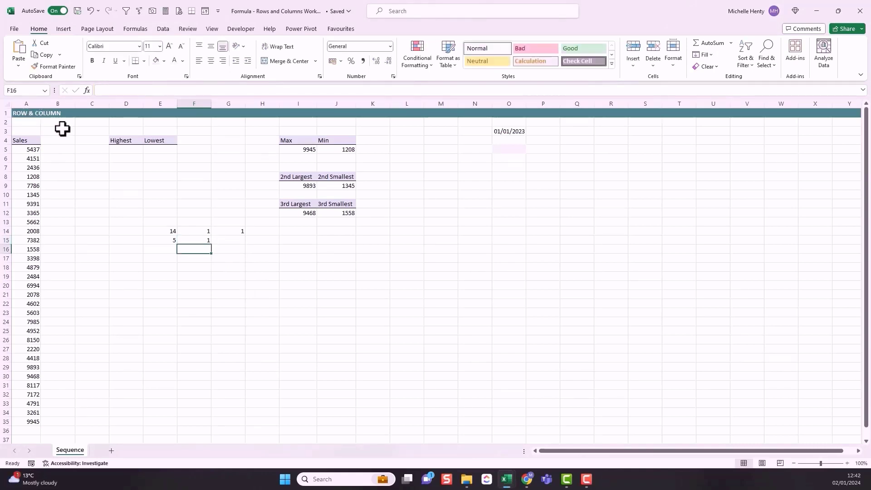
Step: Clear the trial ROW and COLUMN formulas from the range E14:G15
left_click(203, 239)
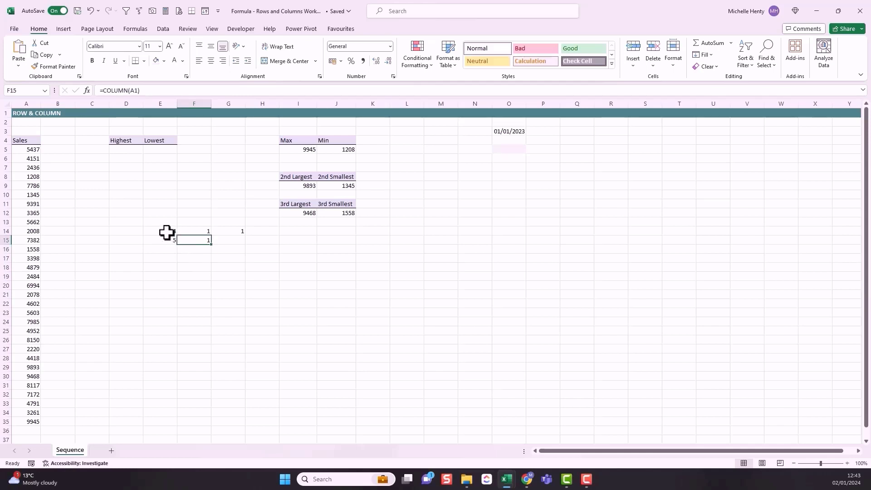
left_click_drag(166, 233, 234, 238)
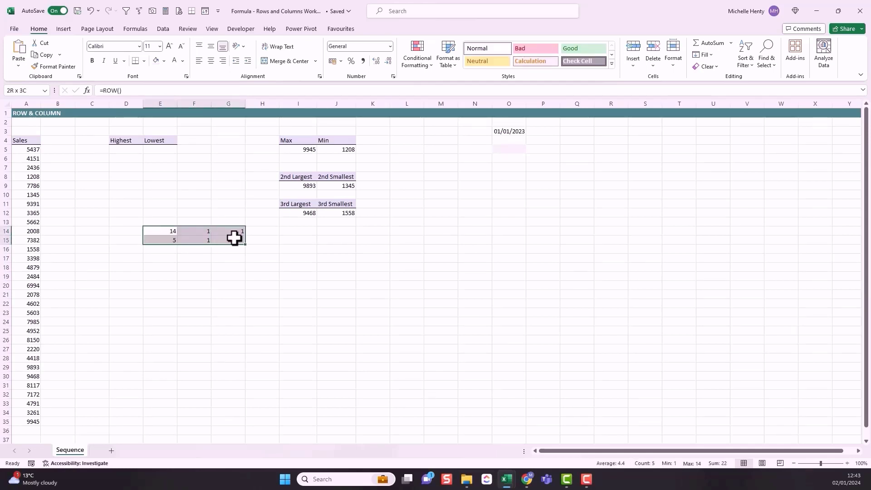
key("ctrl+z")
Step: Examine the Max formula in I5 and the Min formula in J5, including the sales range they reference
left_click(304, 149)
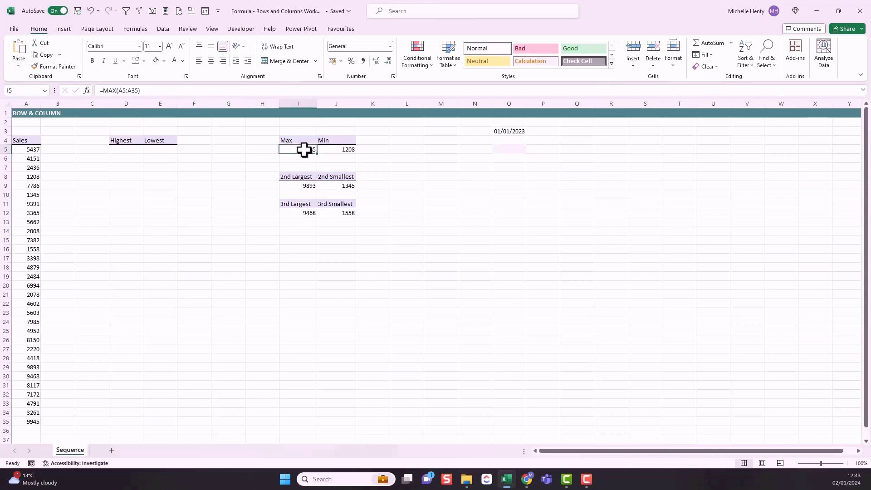
left_click(140, 90)
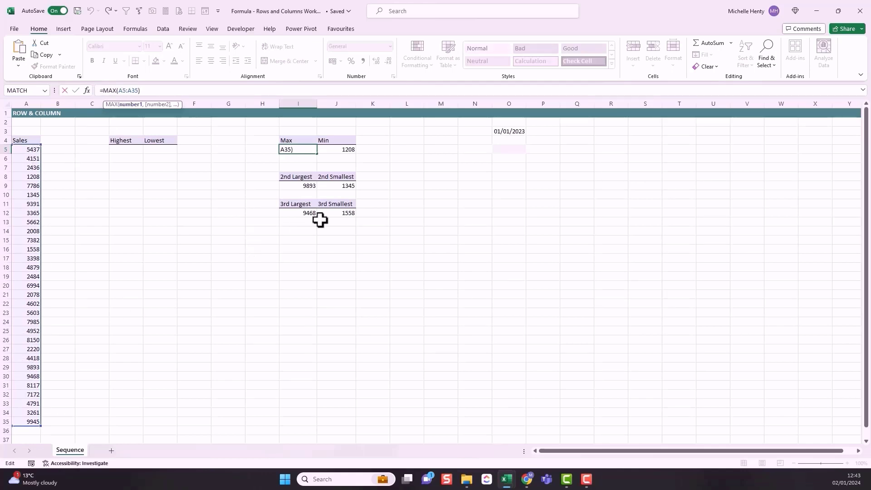
key("ctrl+Return")
left_click(329, 155)
left_click(132, 90)
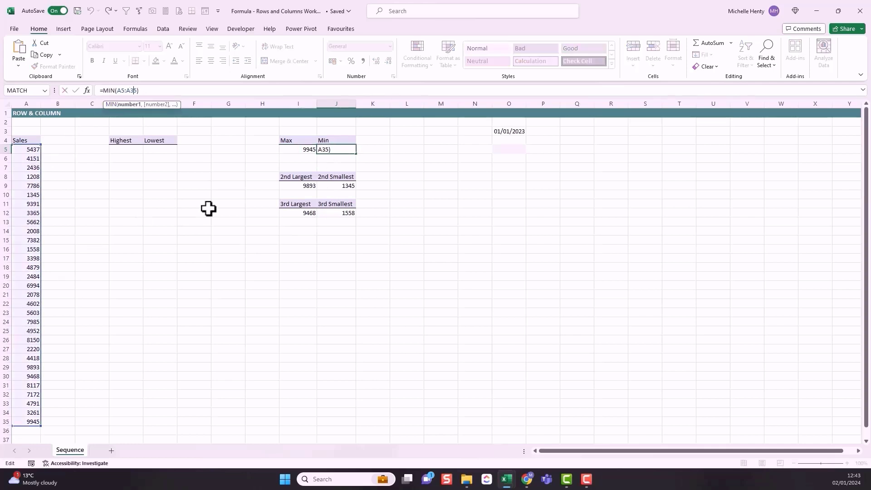
key("ctrl+Return")
Step: Examine the 2nd Largest formula in I9 and the 2nd Smallest formula in J9, including their array and k arguments
left_click(307, 185)
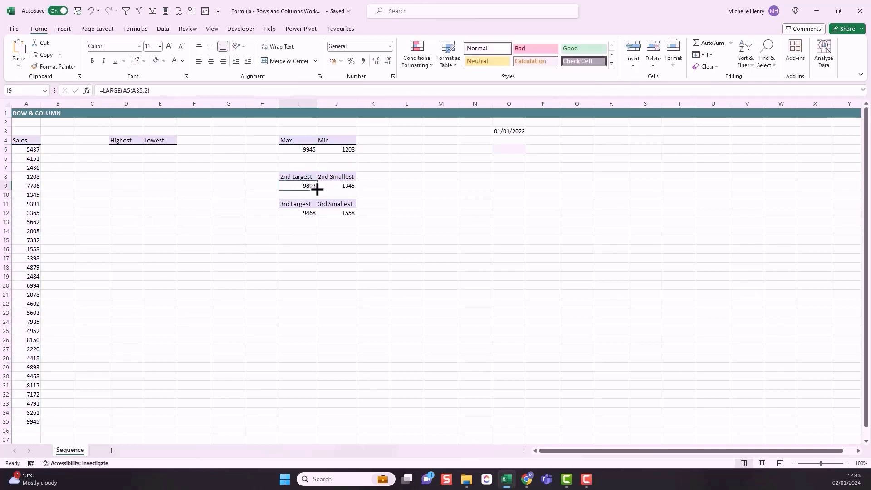
left_click(132, 91)
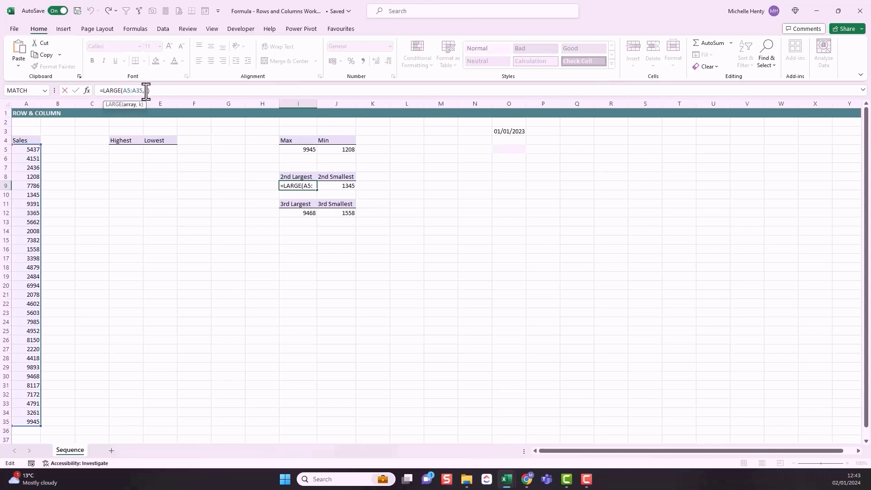
type("2")
left_click(336, 186)
left_click(140, 90)
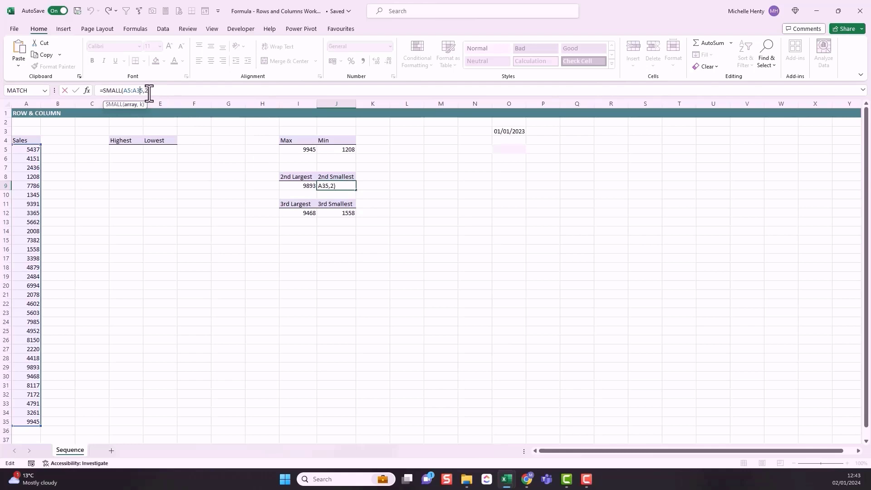
Step: Examine the 3rd Largest formula in I12, including its array range and k argument
left_click(305, 214)
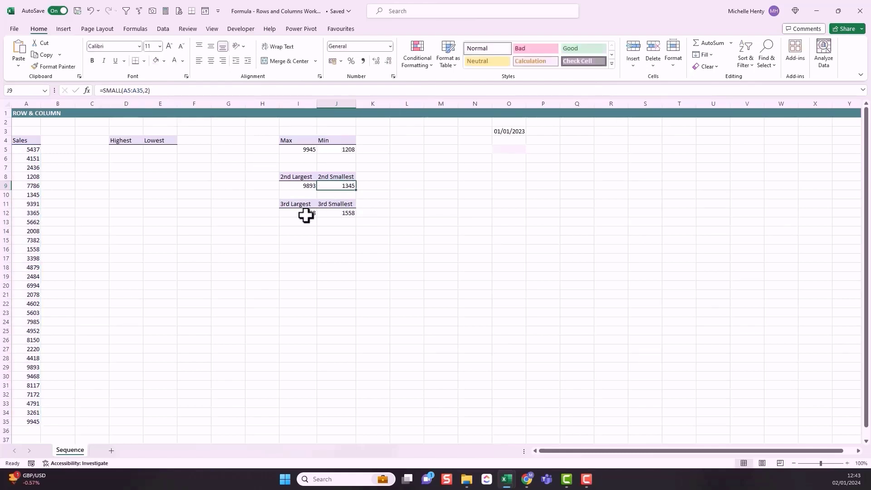
left_click(138, 90)
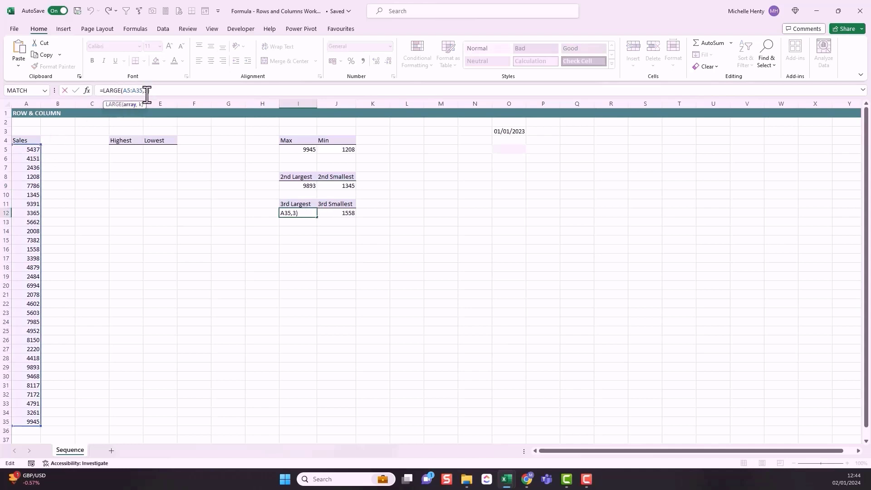
key("ctrl+Return")
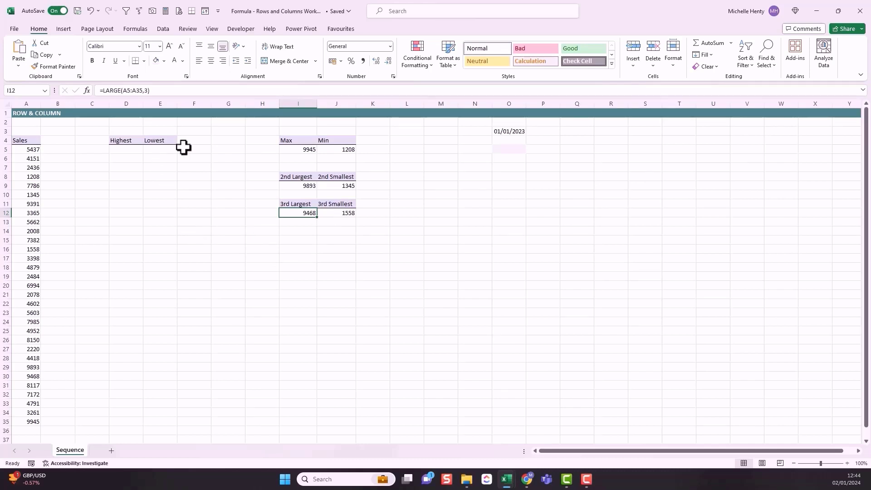
Step: Copy the 3rd Largest formula from I12 down to I16 and check the copies in I14 and I15
left_click_drag(317, 217, 317, 254)
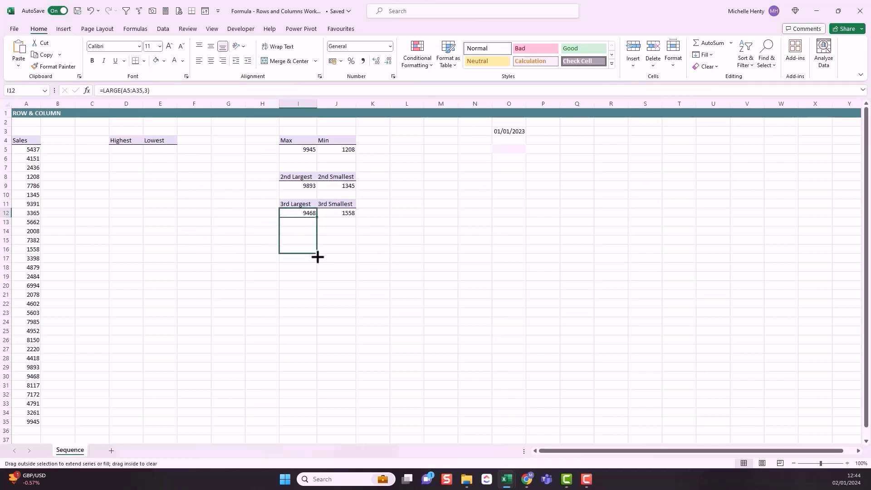
left_click(308, 231)
left_click(306, 238)
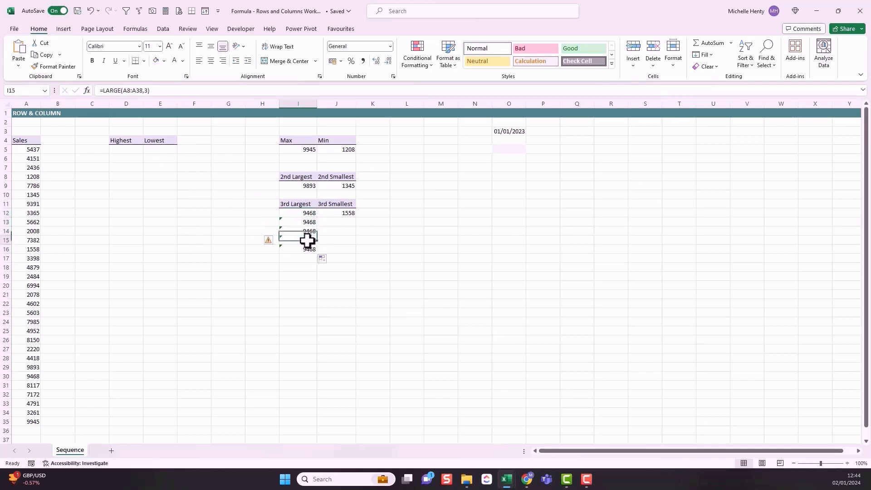
Step: Clear the copied 3rd Largest formulas from I13:I16, keeping the original in I12
left_click(307, 249)
left_click(305, 222)
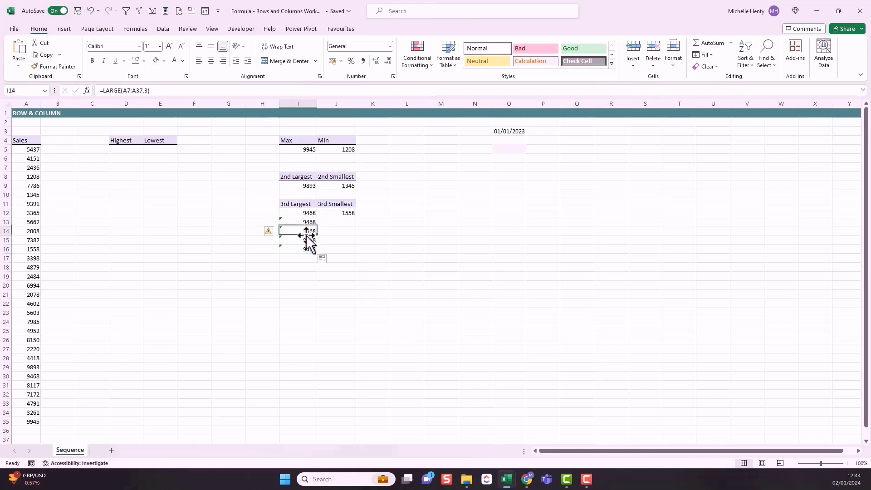
left_click_drag(304, 223, 307, 251)
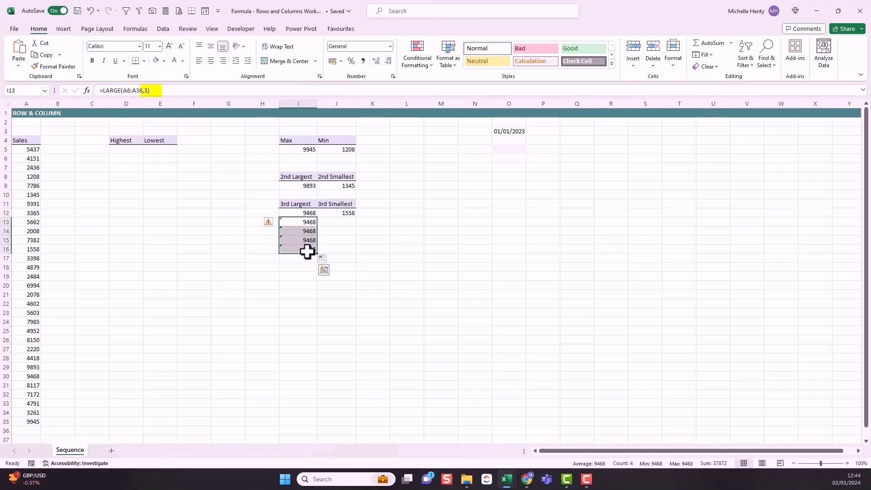
key("Delete")
key("Up")
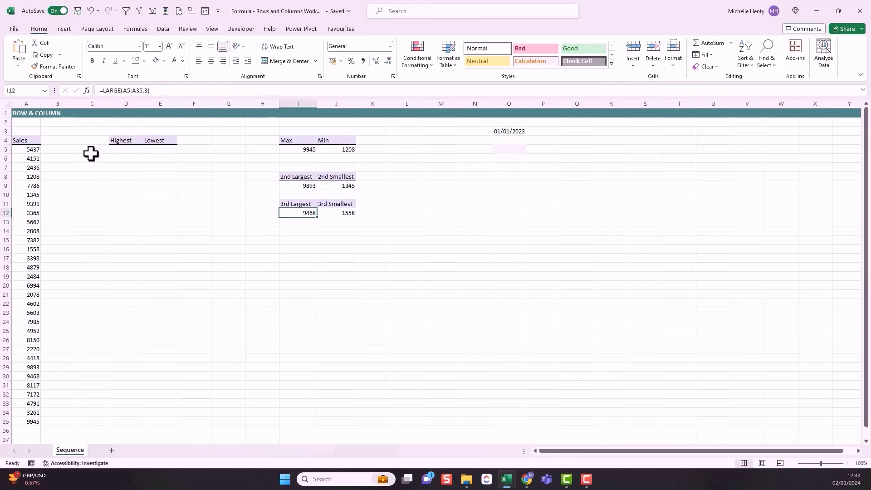
Step: Enter a ROW formula in C5, beside the Highest column, that references cell D1
left_click(130, 151)
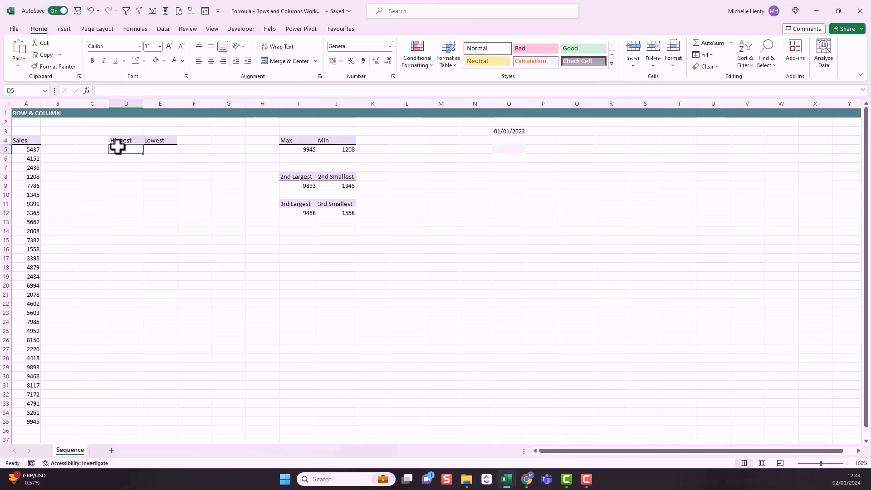
left_click(96, 148)
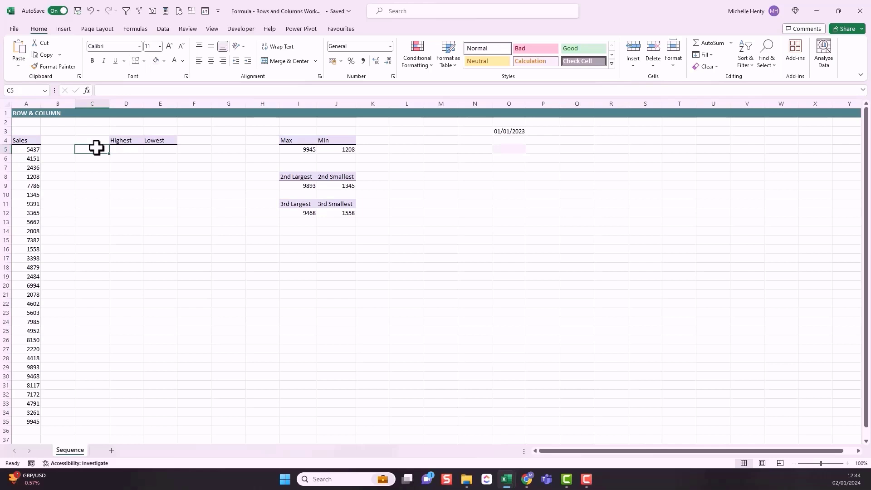
type("=")
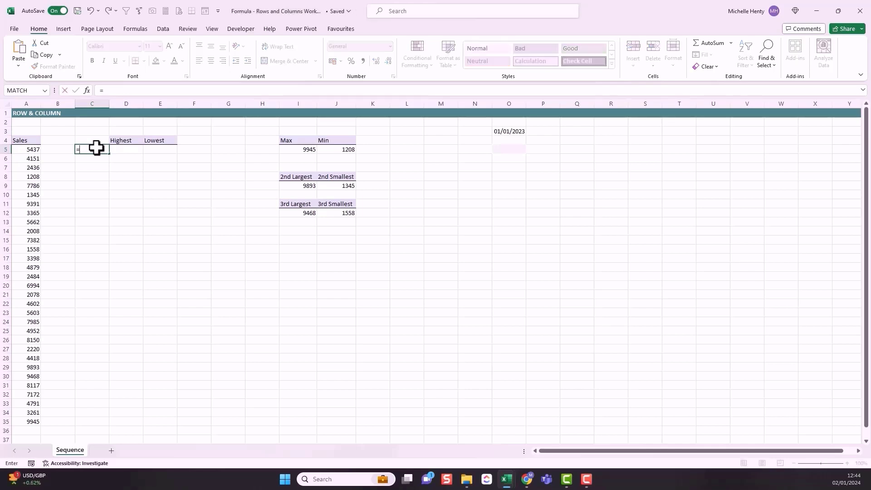
type("row")
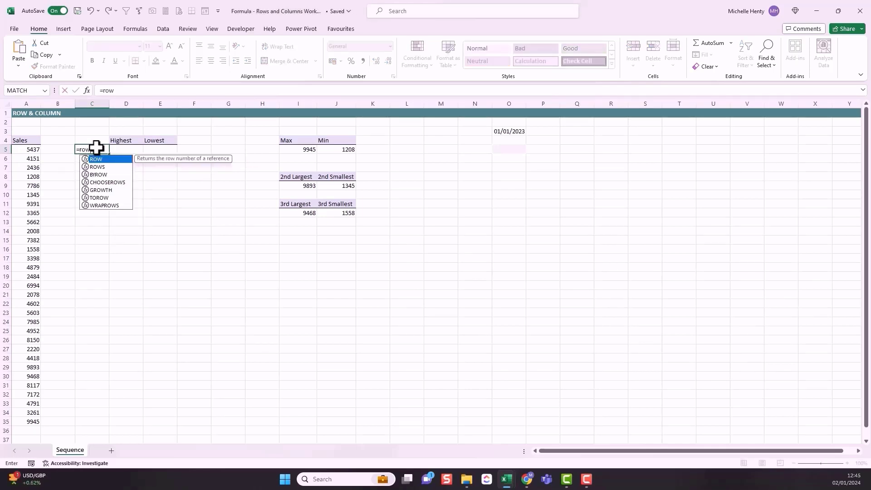
type("(")
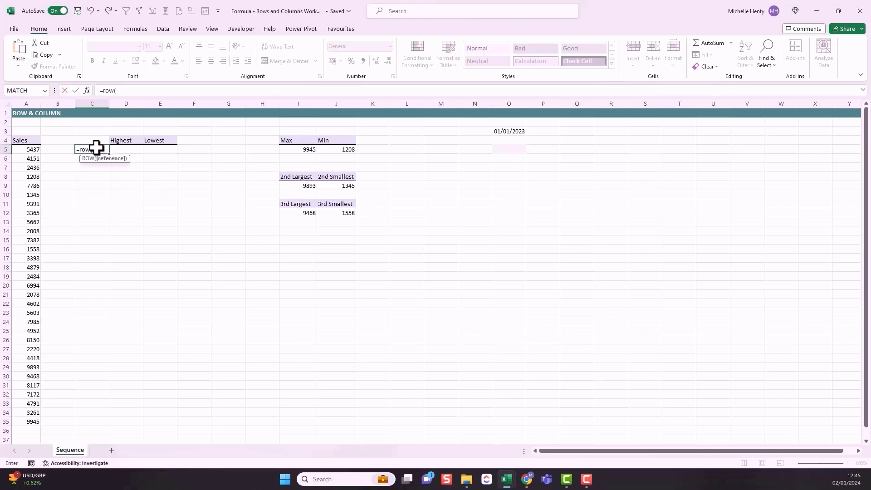
left_click(134, 114)
key("BackSpace")
key("BackSpace")
key("BackSpace")
key("BackSpace")
key("BackSpace")
key("BackSpace")
key("BackSpace")
key("Return")
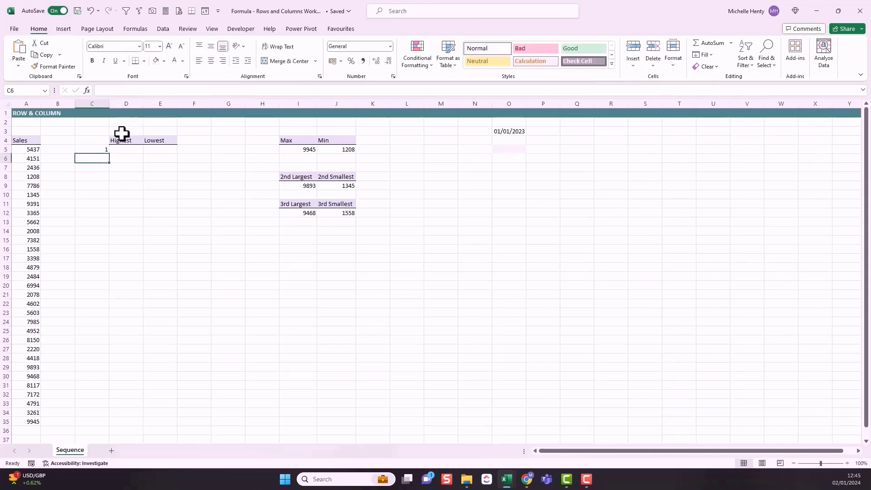
Step: Copy the ROW formula from C5 down to C14 and check the references in the copied cells
left_click(104, 146)
left_click_drag(108, 154, 108, 236)
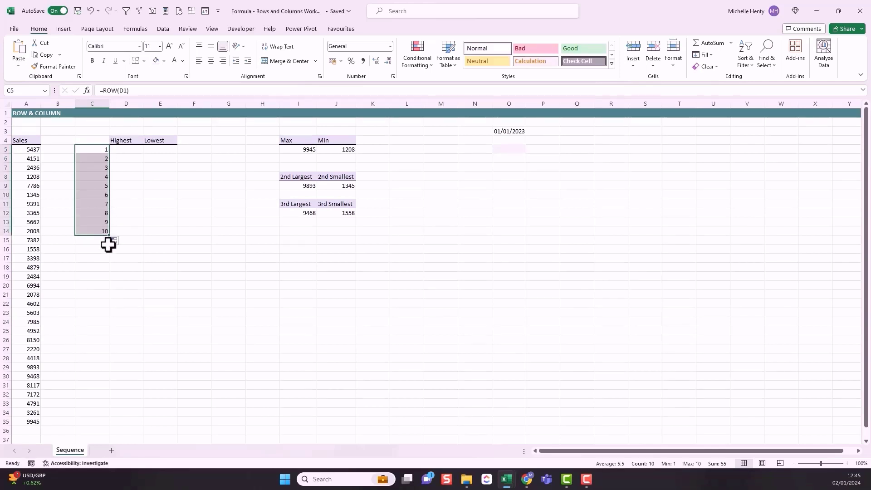
left_click(102, 150)
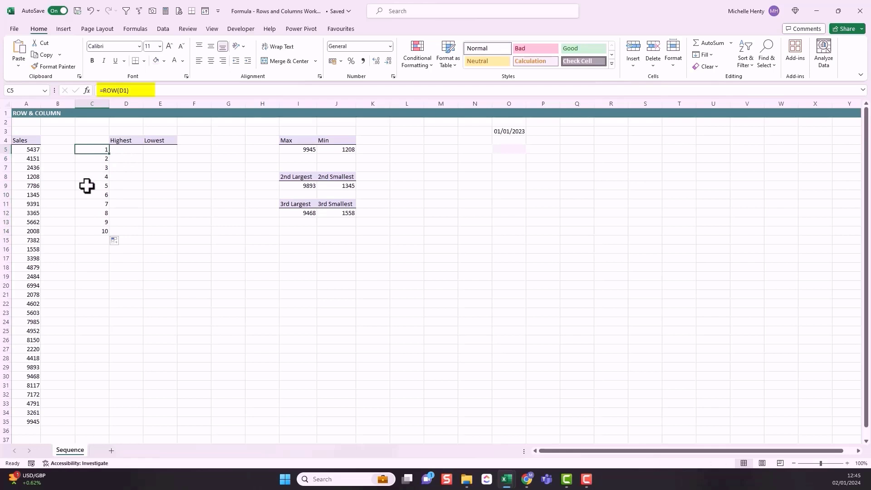
left_click(90, 159)
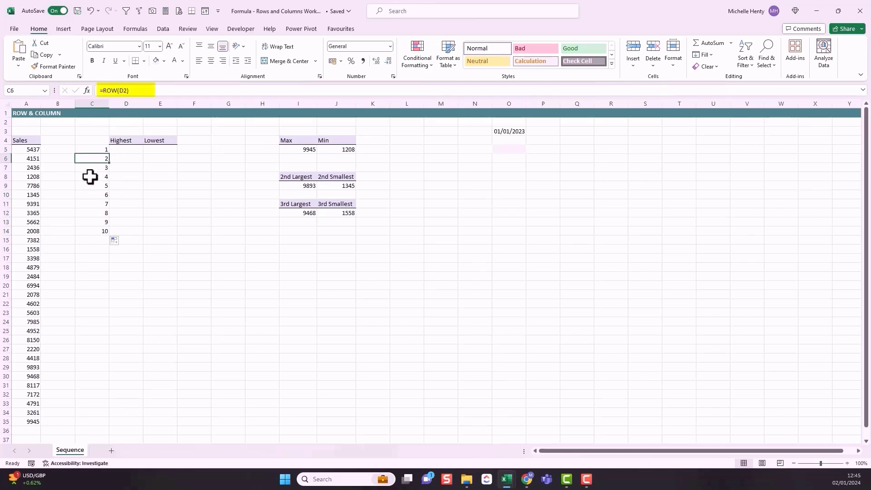
left_click(90, 177)
left_click(89, 194)
left_click(91, 213)
left_click(92, 232)
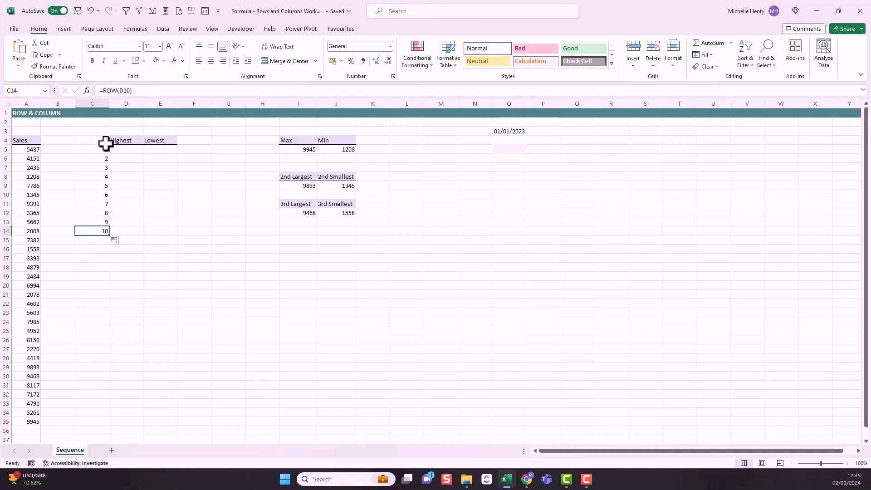
Step: Enter a LARGE formula in D5 using the absolute sales range $A$5:$A$35 and C5 as its k value
left_click(120, 149)
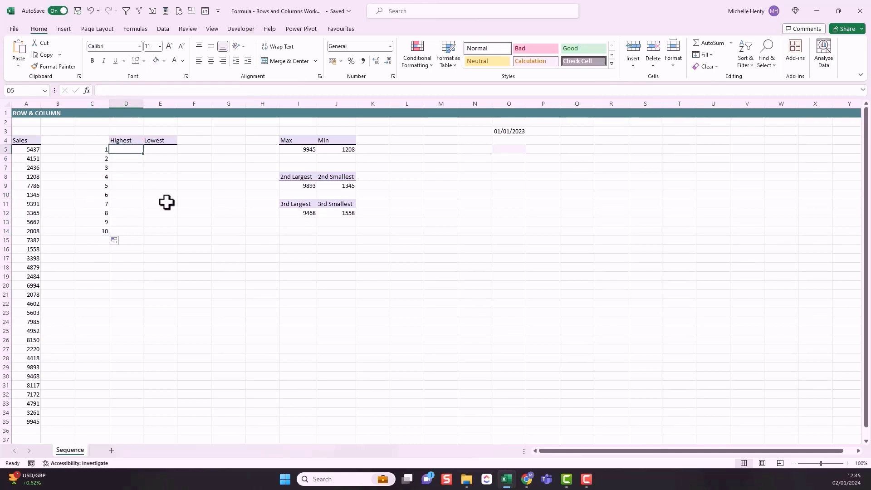
type("=")
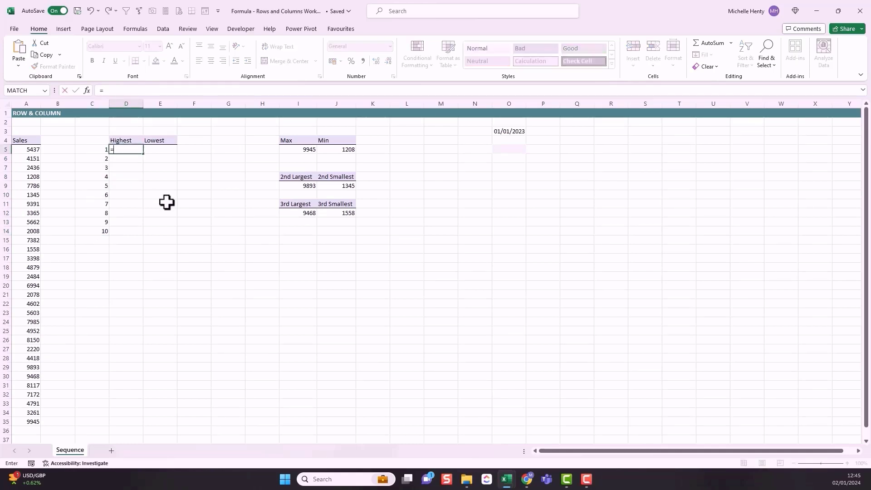
type("large")
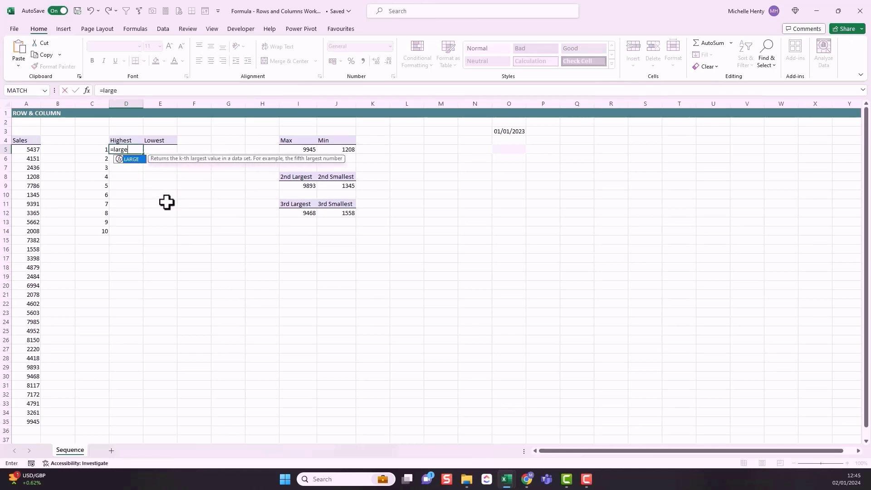
type("(")
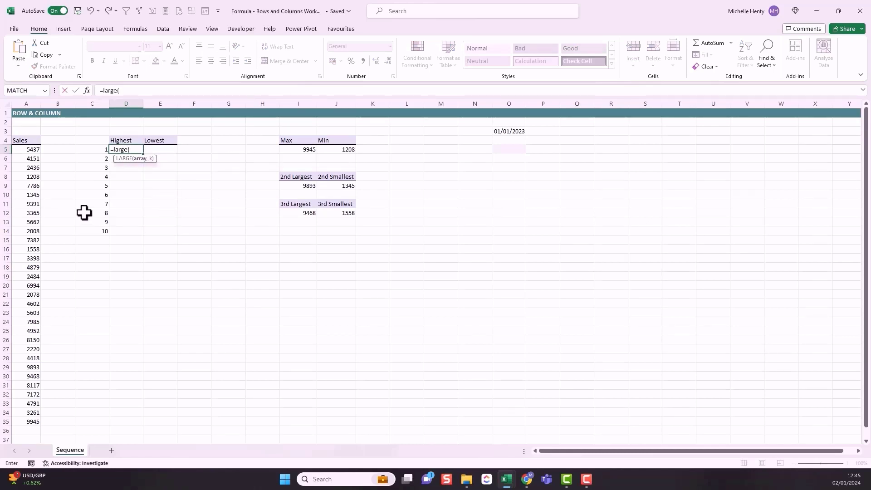
left_click_drag(27, 148, 21, 421)
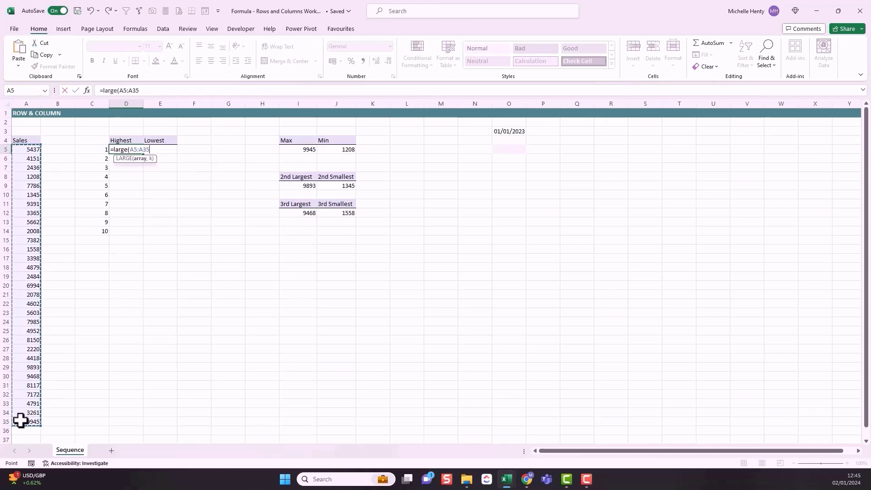
key("F4")
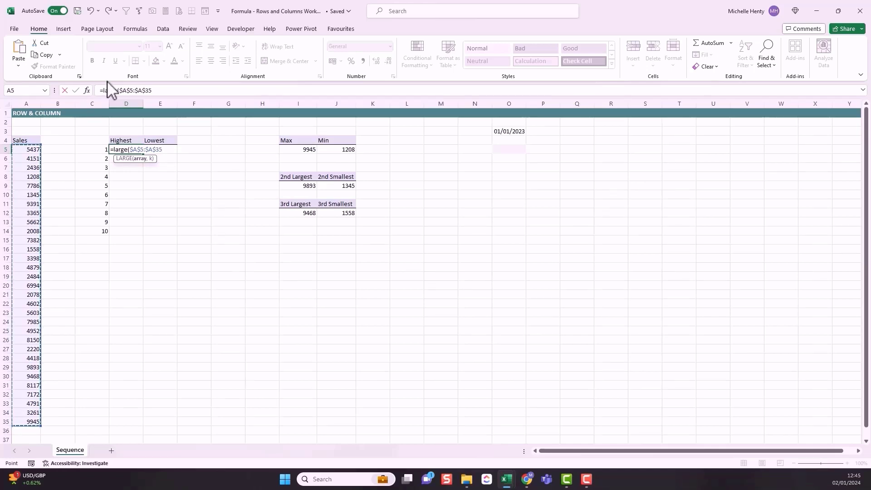
type(",")
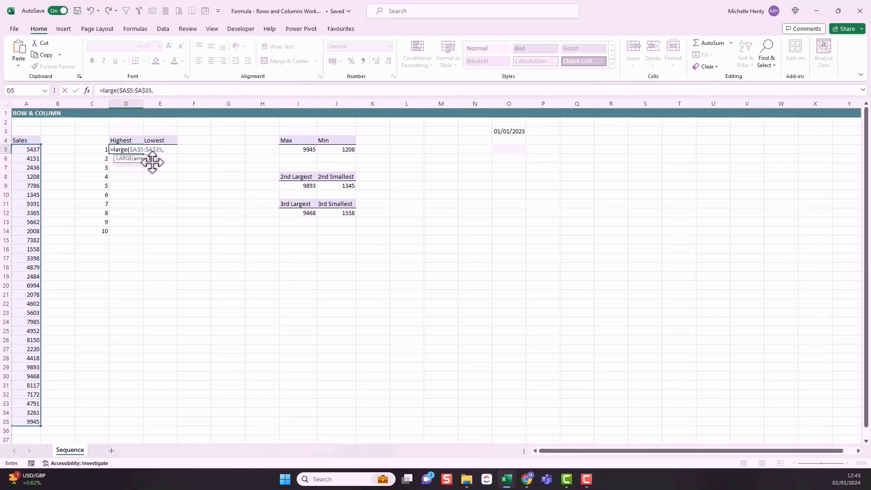
left_click(99, 148)
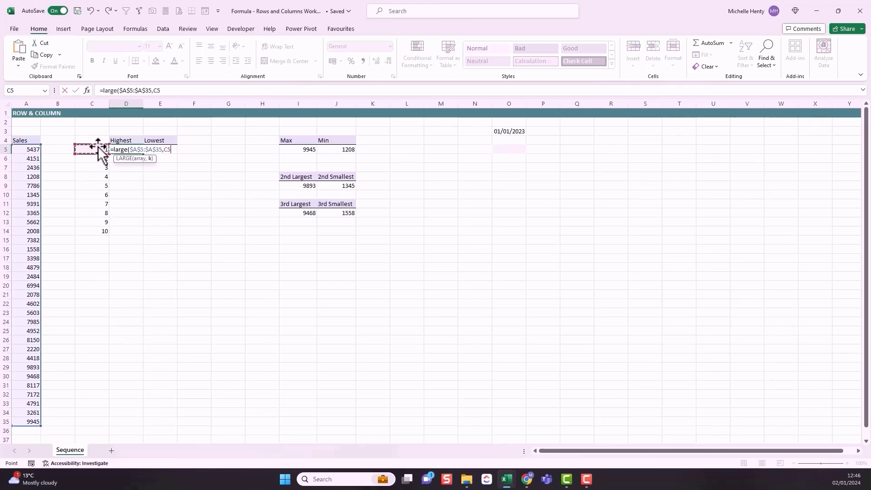
type(")")
key("Return")
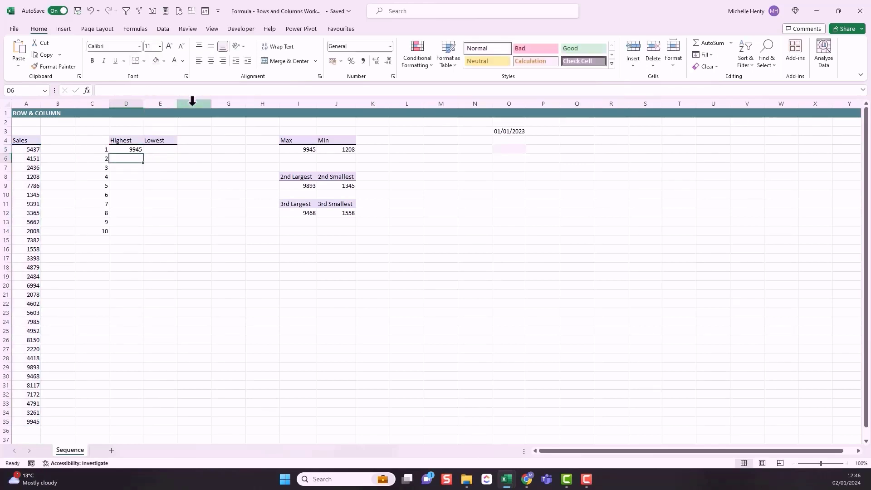
Step: Copy the LARGE formula from D5 down to D14 and compare the Highest values with the rank numbers in C5:C14
left_click(130, 151)
left_click_drag(143, 154, 130, 235)
left_click(135, 160)
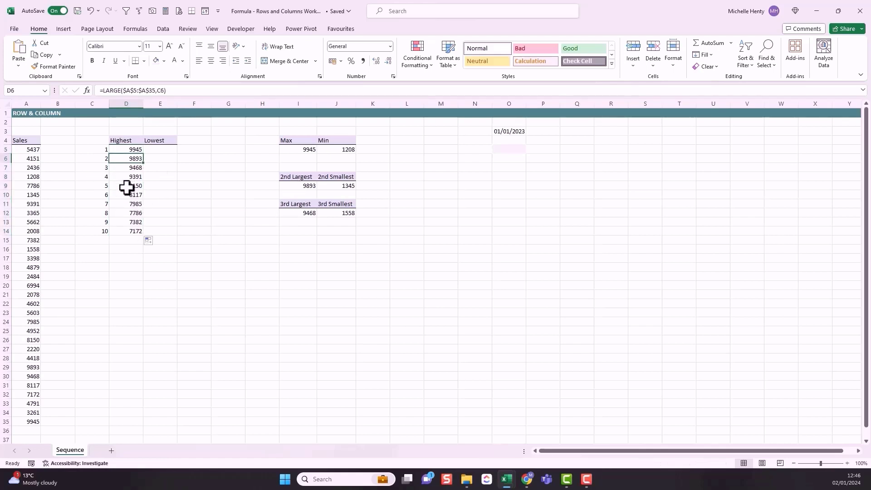
left_click_drag(123, 148, 127, 233)
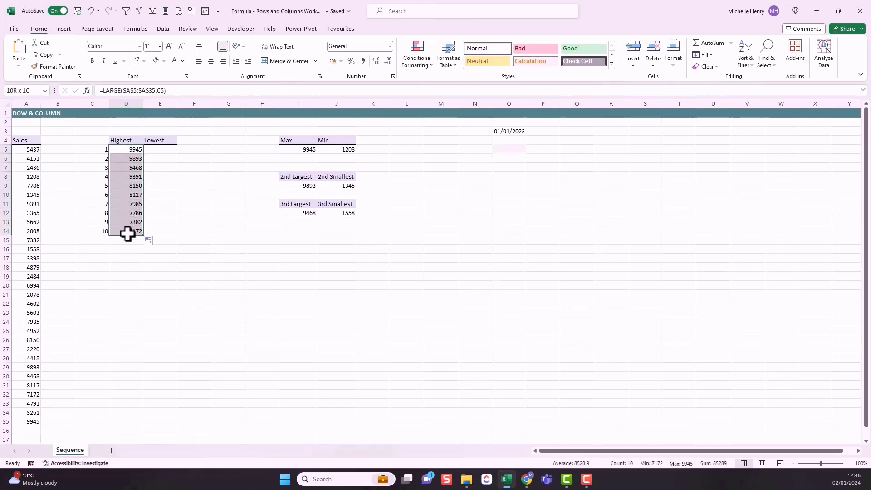
left_click_drag(91, 152, 91, 233)
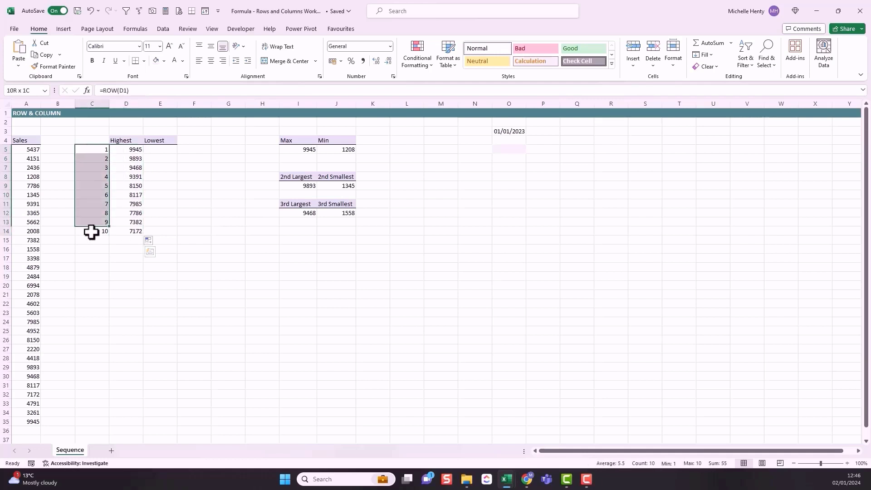
Step: Examine the k argument of the LARGE formula in D5 and the ROW formula in C5 that it references
left_click(128, 148)
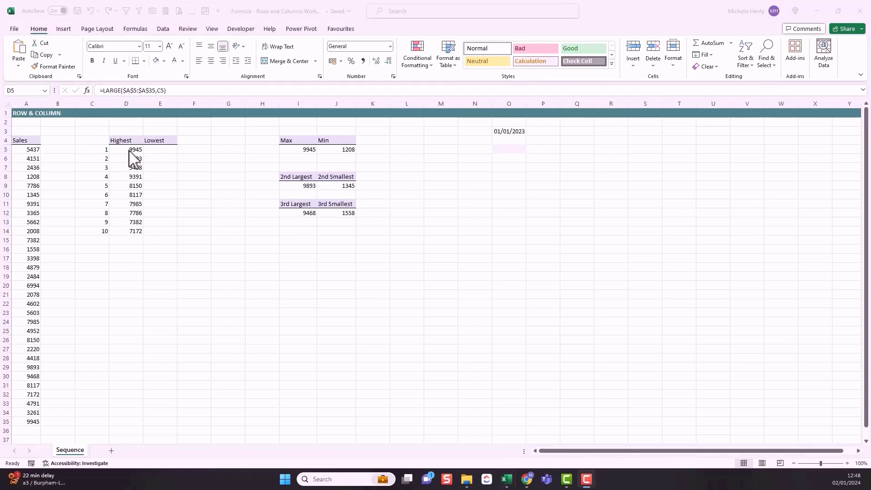
left_click(132, 91)
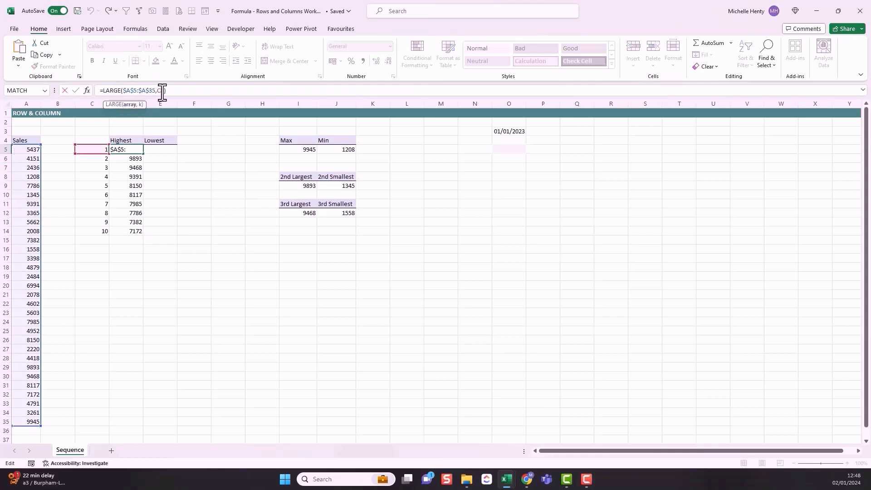
left_click(96, 148)
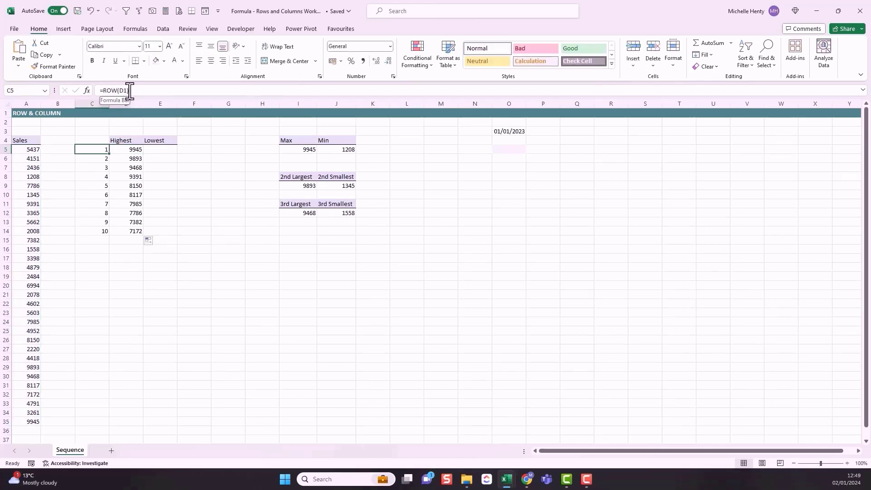
left_click(129, 152)
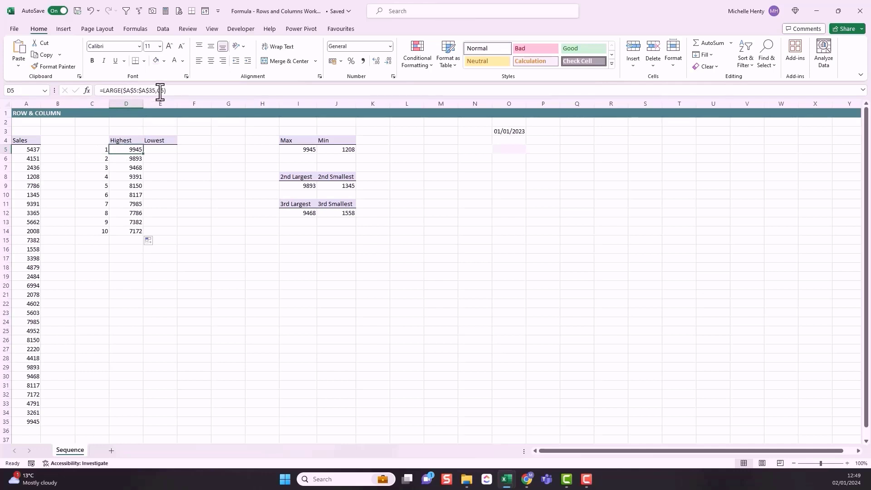
double_click(161, 91)
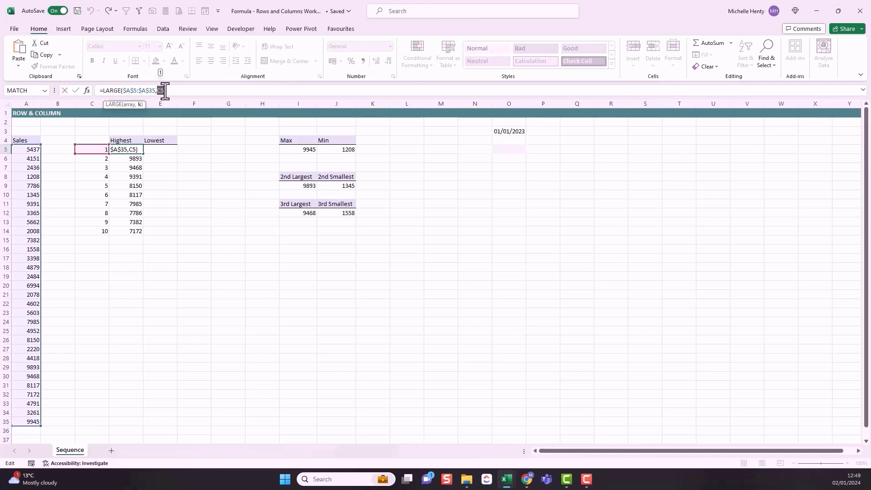
key("Escape")
Step: Replace the C5 reference in D5's LARGE formula with the expression ROW(D1) taken from C5
left_click(95, 149)
left_click_drag(138, 90, 110, 92)
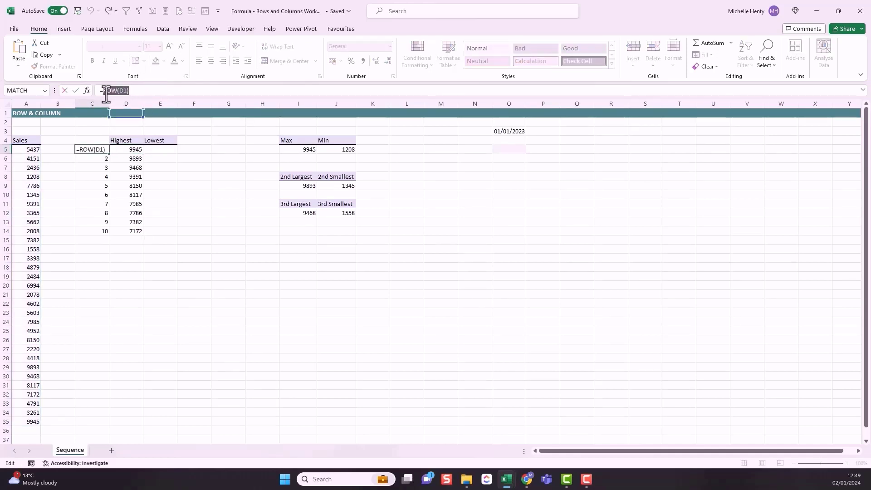
key("Escape")
left_click(133, 149)
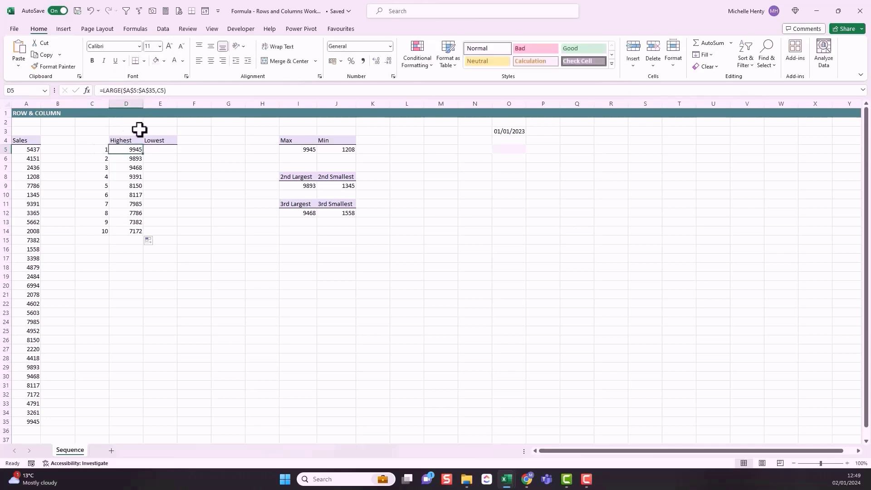
double_click(162, 90)
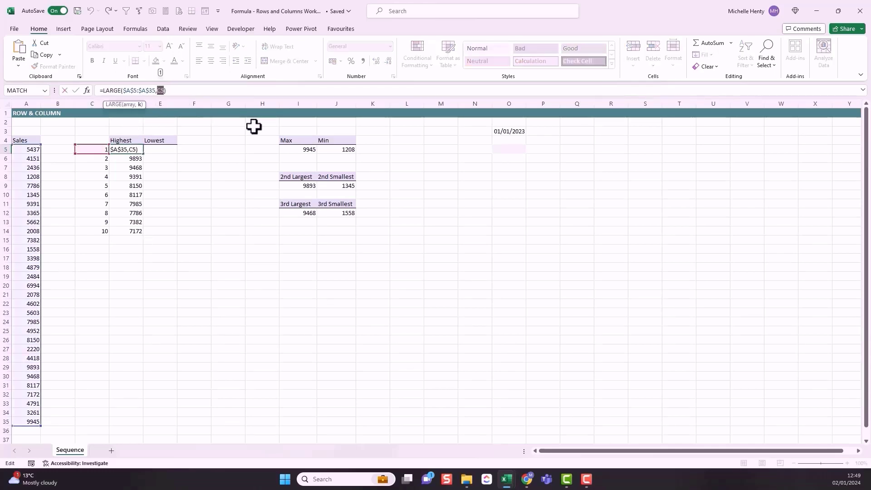
type("ROW(D1)")
key("Return")
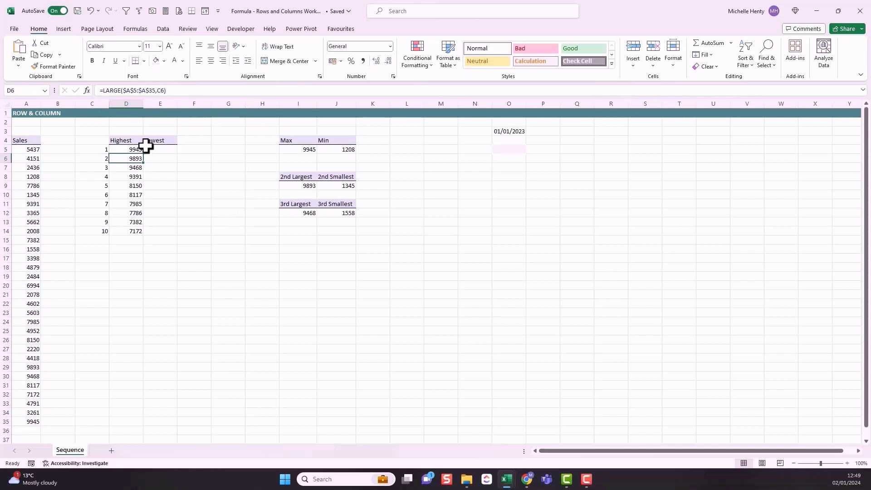
left_click(131, 149)
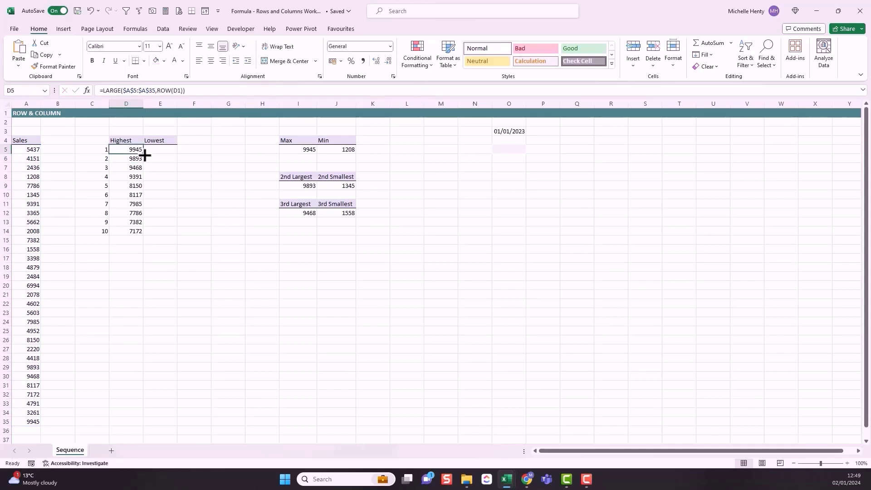
Step: Copy the LARGE formula with ROW(D1) from D5 down to D14 and check the ROW references in the copies
left_click_drag(144, 155, 146, 239)
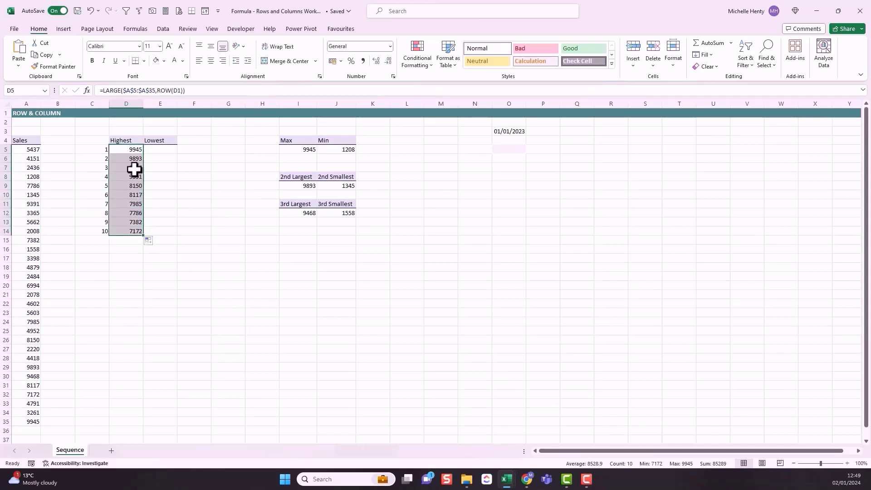
left_click(135, 149)
left_click(134, 158)
left_click(136, 177)
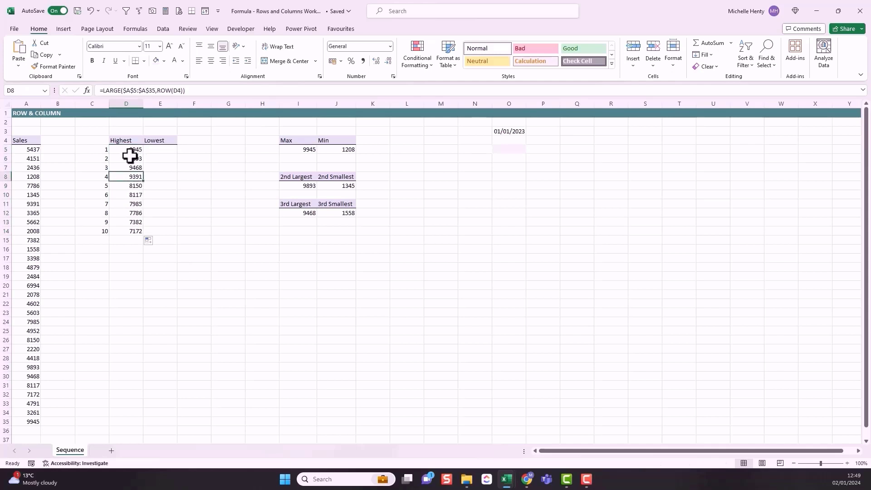
Step: Clear the contents of C5:D15 and begin a LARGE formula in D5 using the absolute sales range $A$5:$A$35
left_click_drag(95, 150, 127, 240)
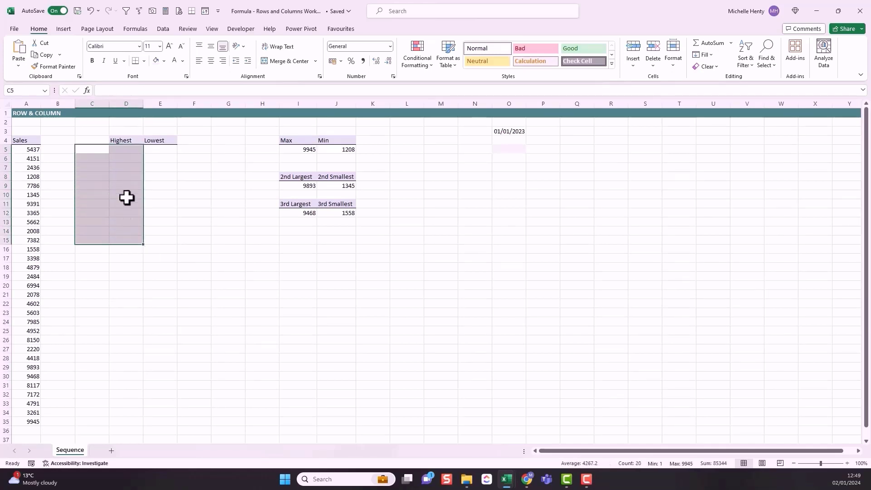
left_click(119, 149)
type("=lar")
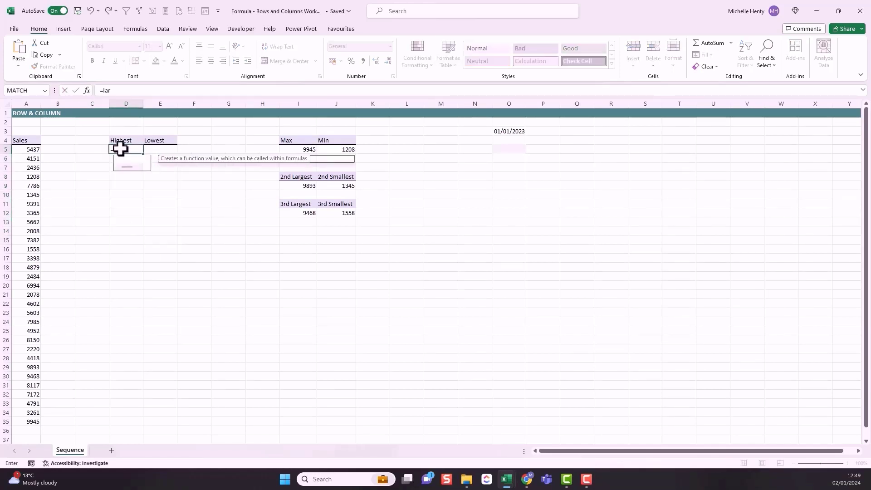
type("ge(")
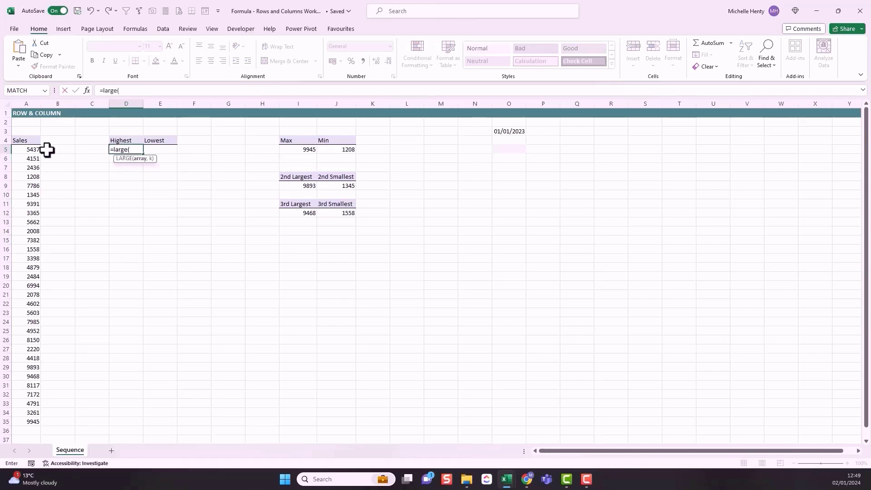
left_click_drag(32, 149, 7, 423)
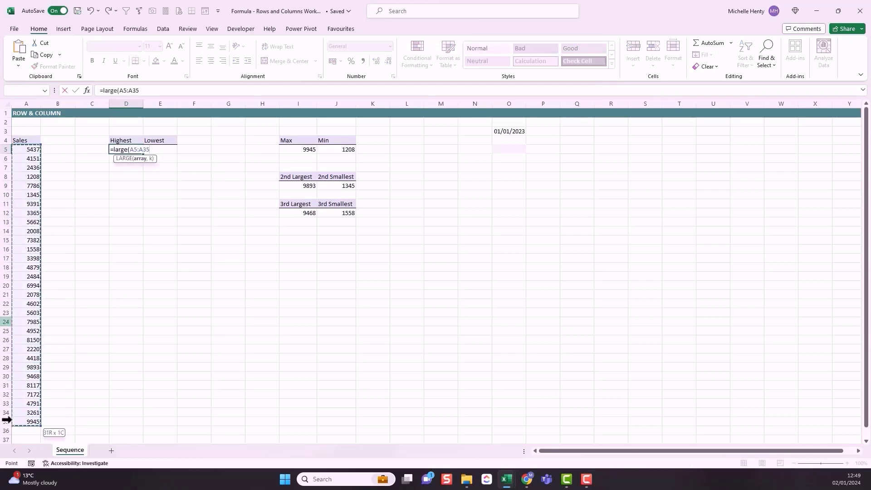
key("F4")
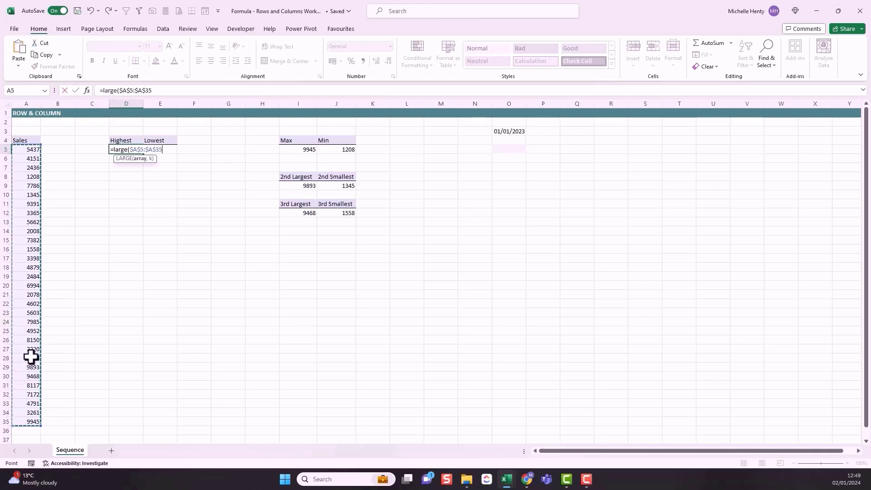
type(",")
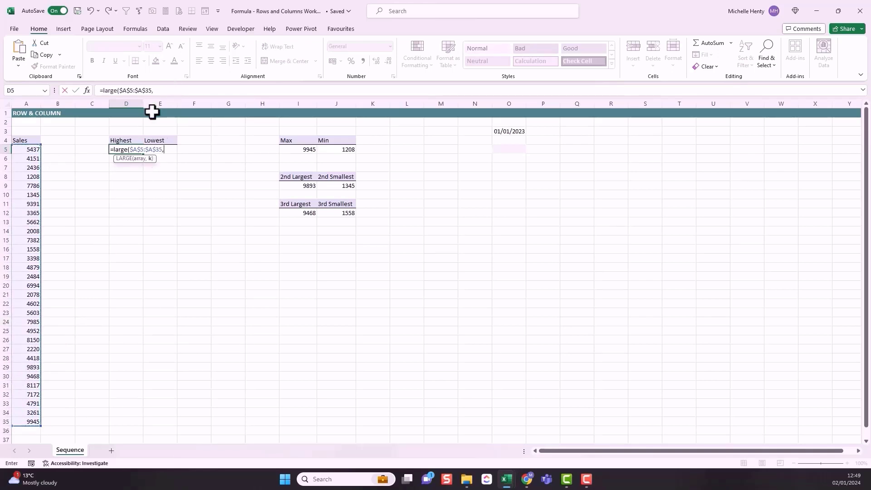
Step: Complete D5's LARGE formula with ROW(D1) as the k value and copy it down to D14
type("row(")
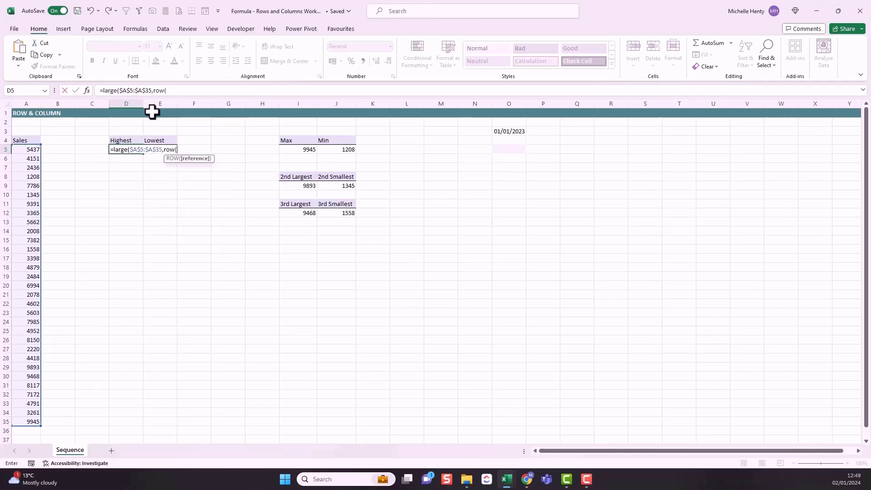
left_click(121, 114)
type(")")
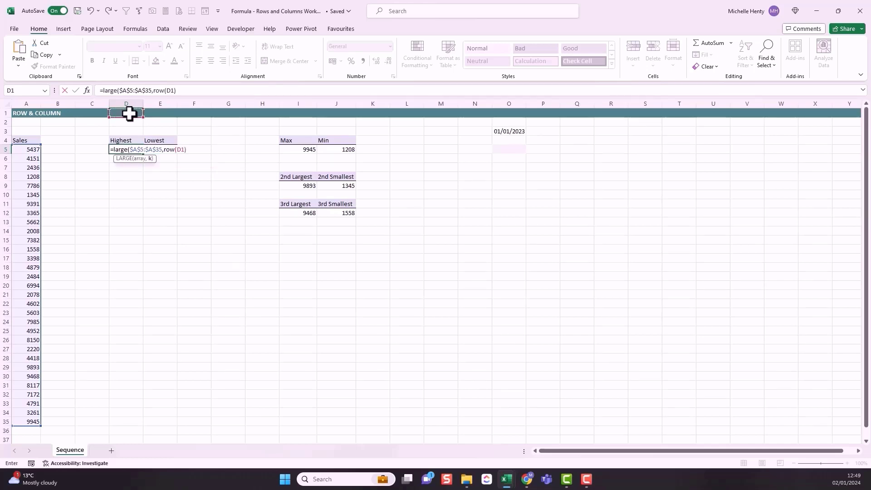
type(")")
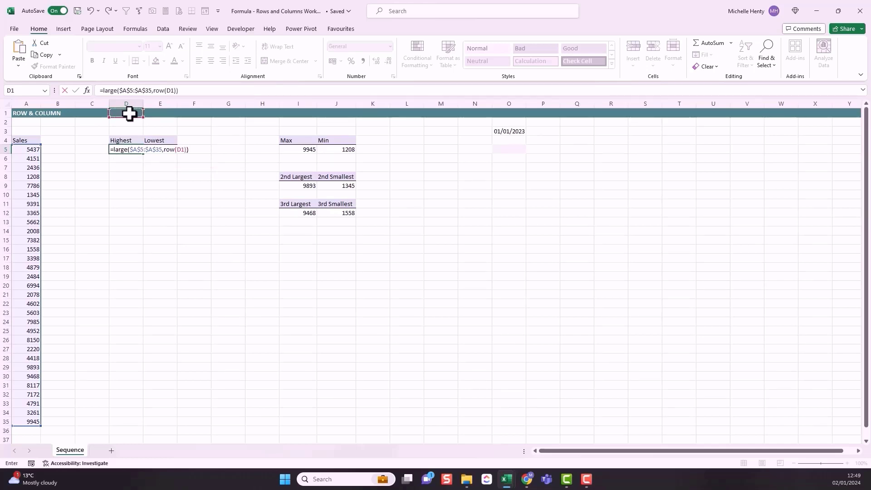
key("Return")
left_click(135, 151)
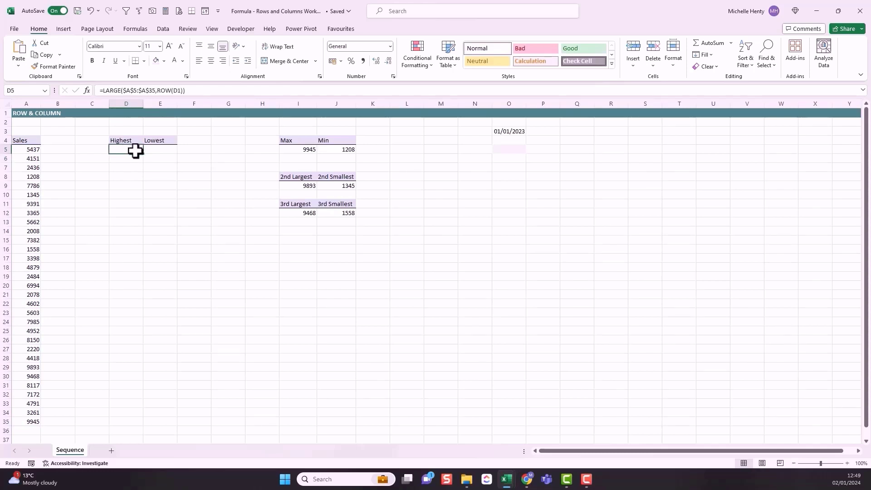
left_click_drag(144, 153, 134, 233)
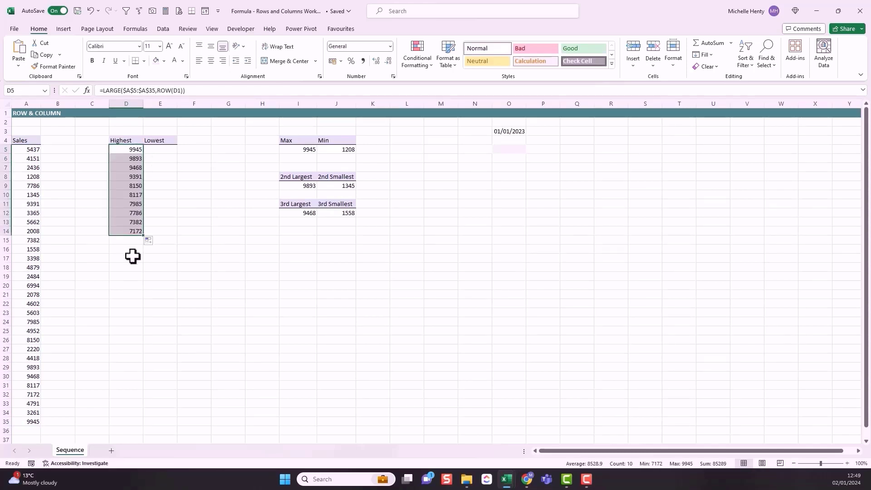
Step: Begin a SMALL formula in E5 under Lowest using the absolute sales range $A$5:$A$35
left_click(153, 148)
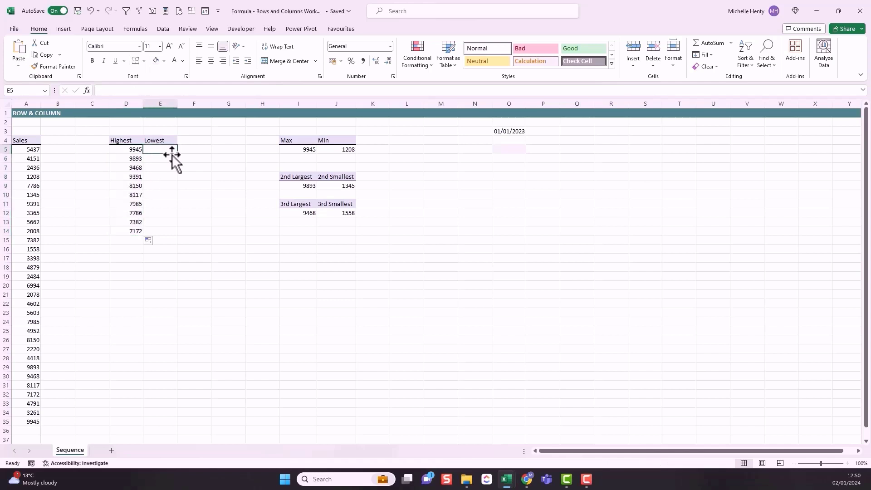
type("=small")
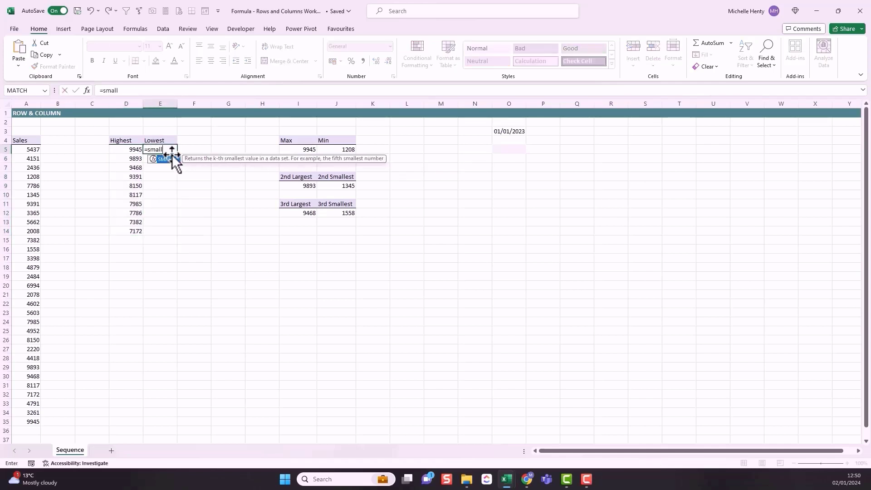
type("(")
left_click_drag(33, 151, 26, 416)
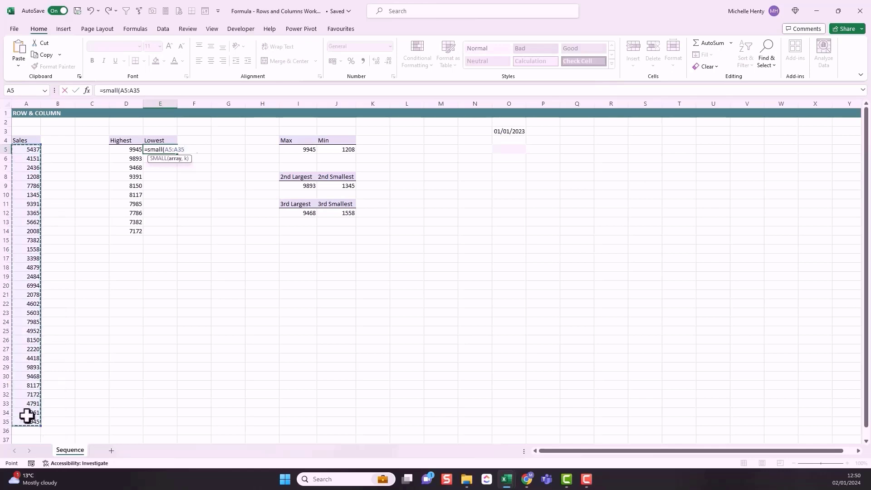
key("F4")
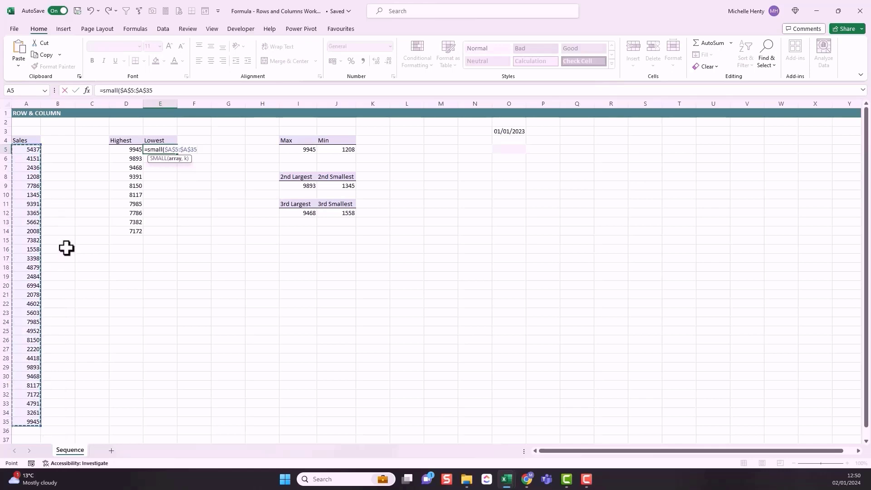
type(",")
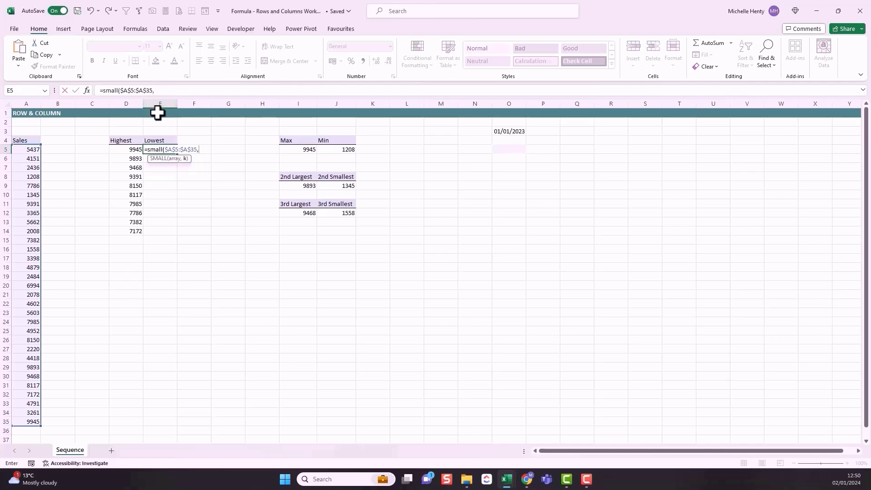
Step: Complete E5's SMALL formula with ROW(E1) as the k value and copy it down to E14
type("row(")
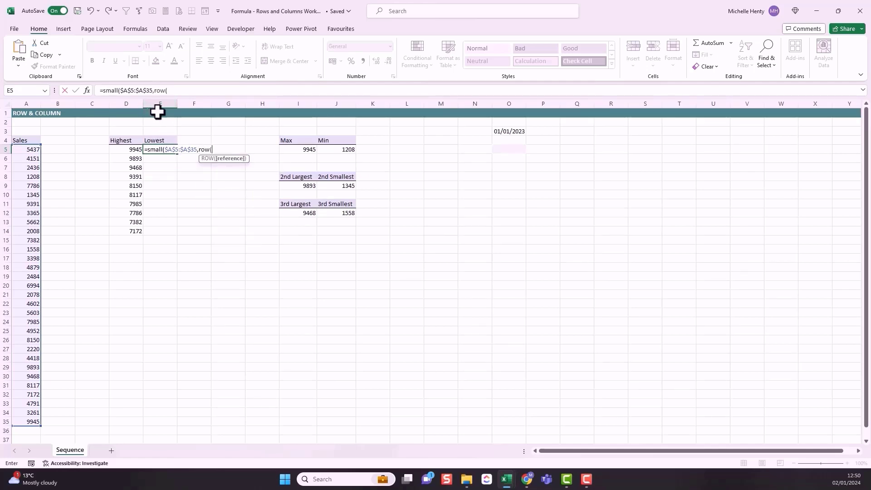
left_click(157, 113)
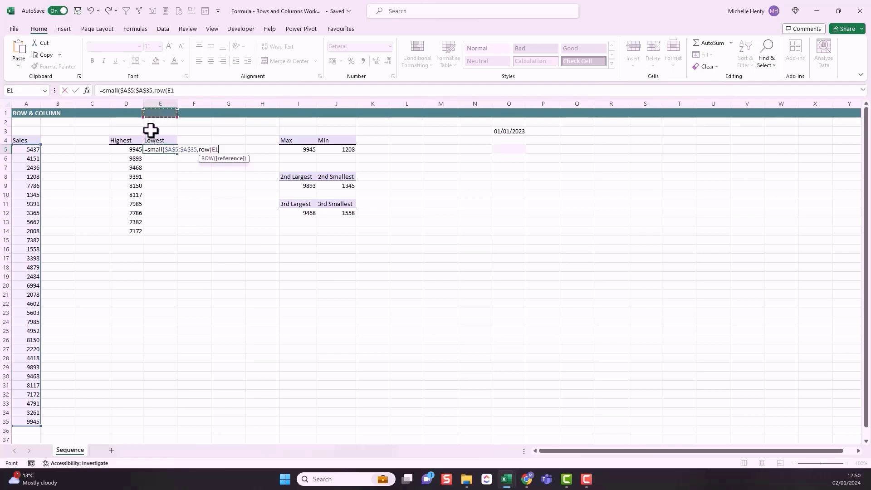
type(")")
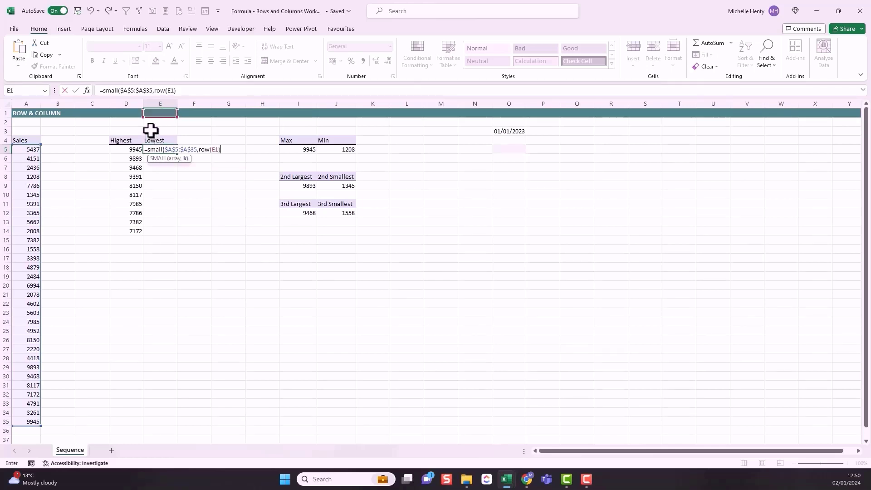
type(")")
key("Return")
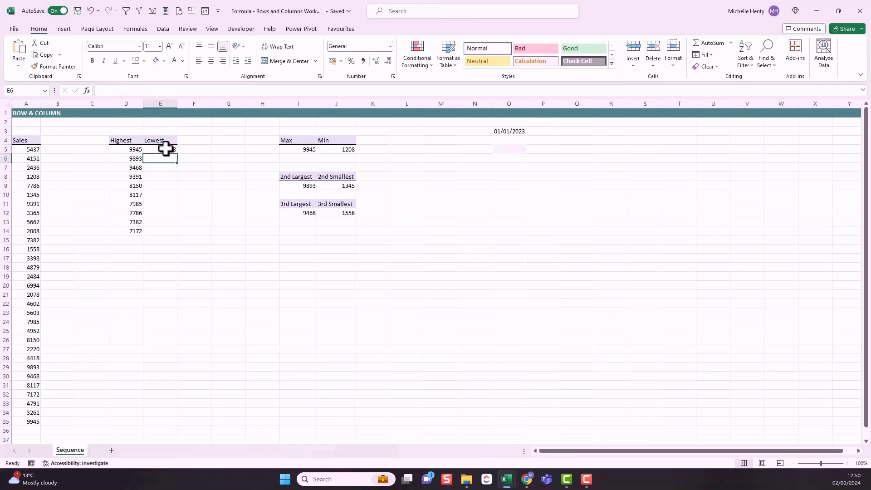
left_click(158, 147)
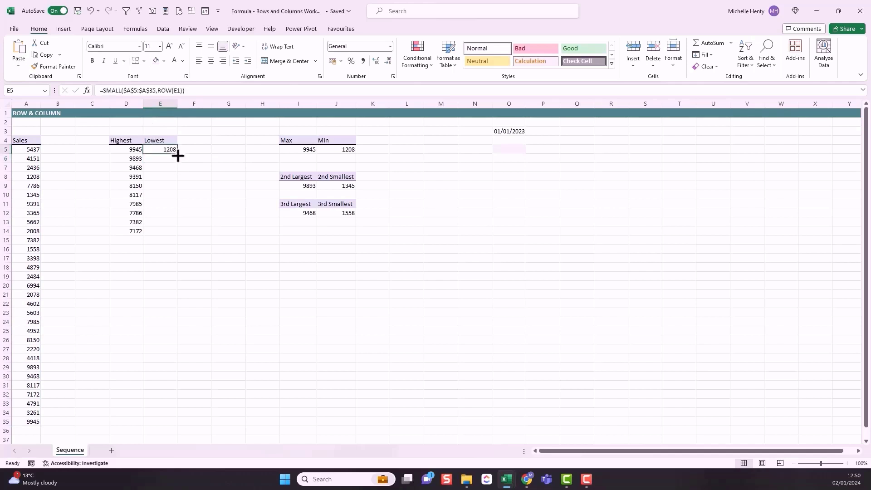
left_click_drag(178, 155, 170, 238)
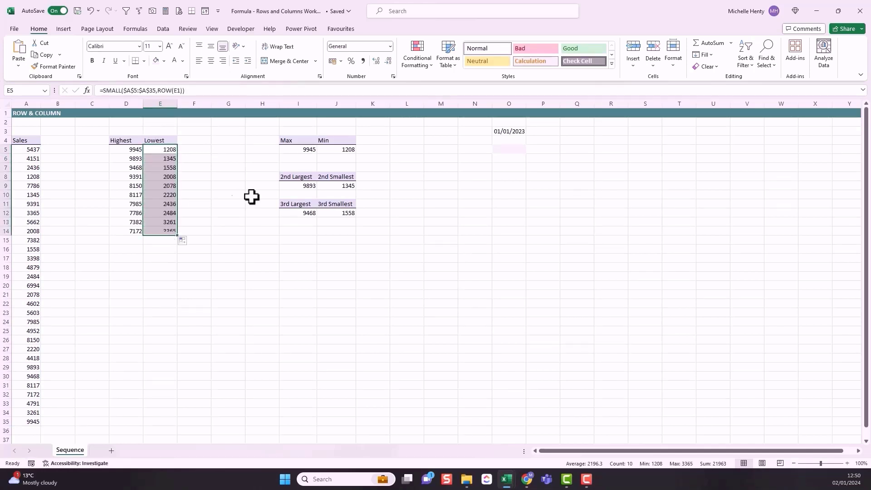
Step: Compare the Min, 2nd Smallest and 3rd Smallest results in J5, J9 and J12 with the top of the Lowest list
left_click(340, 152)
left_click(339, 184)
left_click(338, 213)
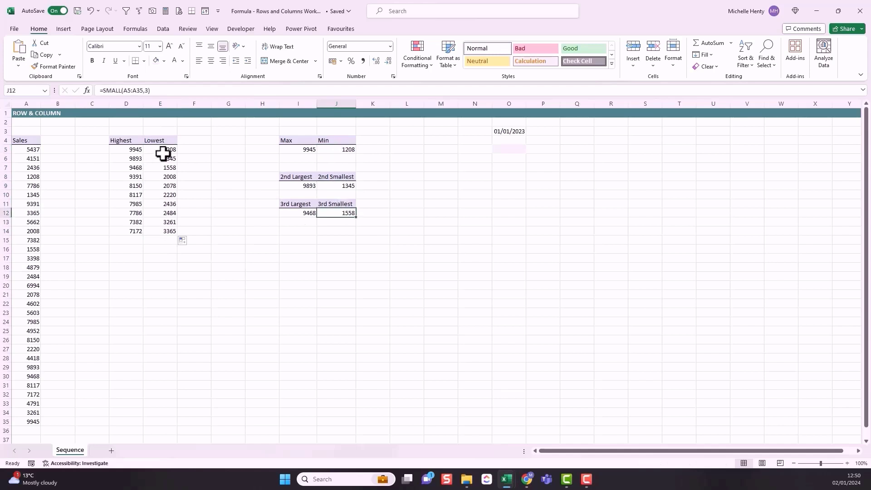
left_click(162, 152)
key("Down")
key("Down")
key("Down")
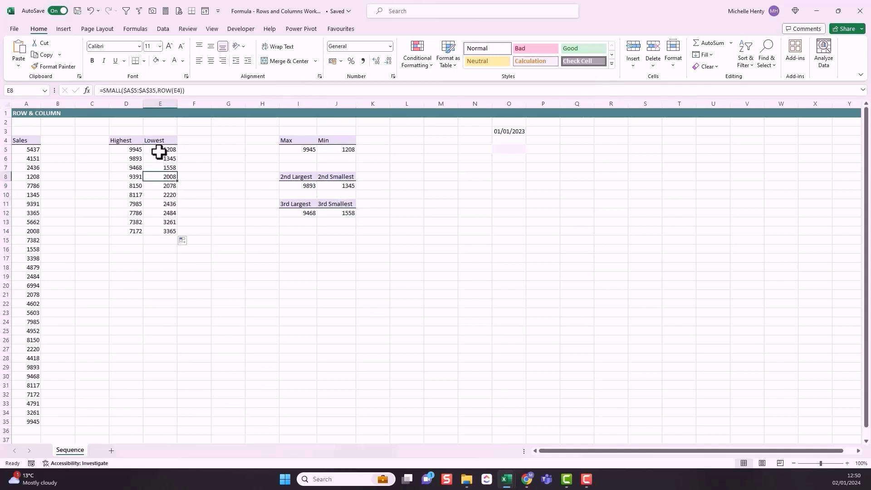
Step: Examine how the ROW reference in the SMALL formulas changes from E5 down to E14
left_click(158, 151)
key("Down")
key("Down")
left_click(154, 151)
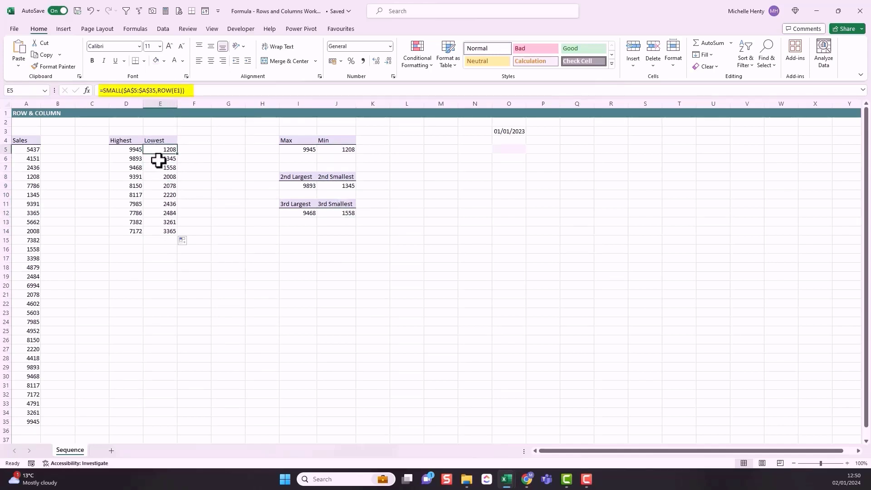
left_click(169, 159)
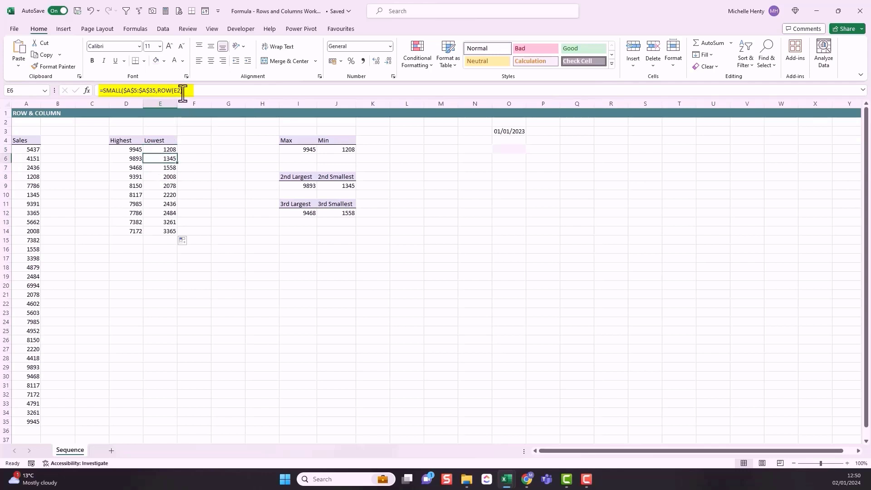
left_click(165, 170)
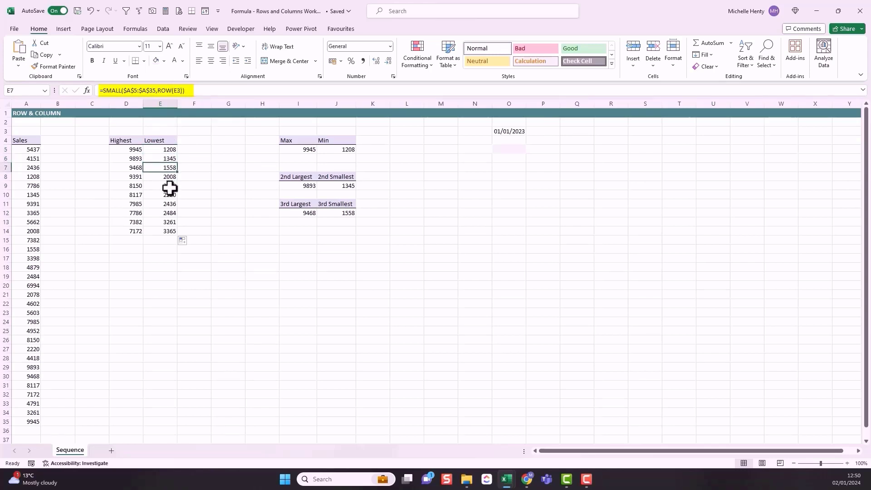
left_click(169, 188)
left_click(169, 205)
left_click(169, 215)
left_click(171, 230)
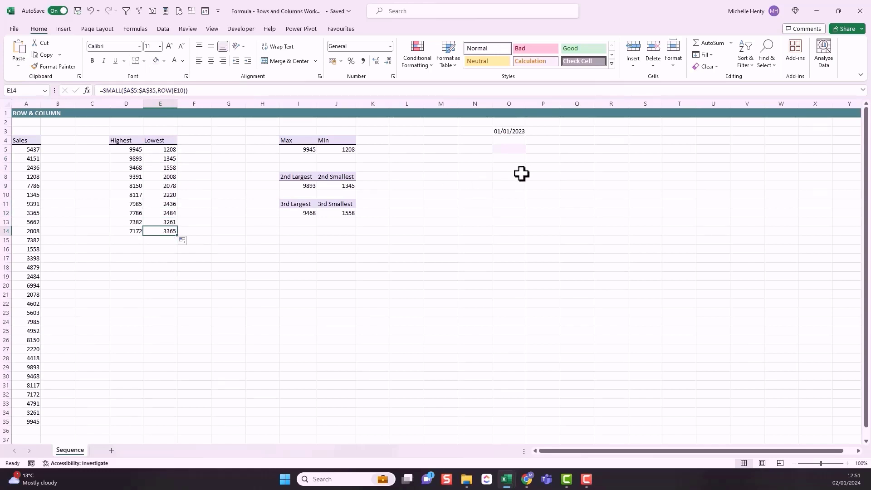
Step: Review the start date in O3 and the empty range O5:O14 intended for a date list
left_click(514, 149)
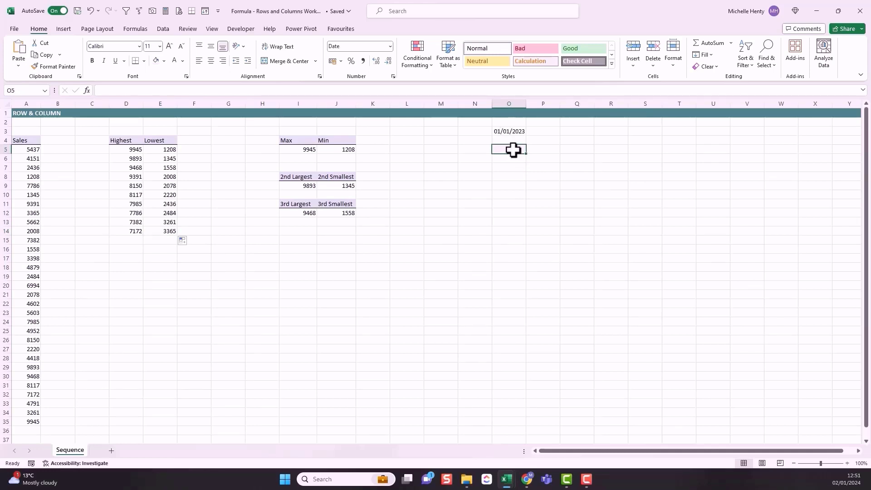
left_click_drag(513, 150, 512, 234)
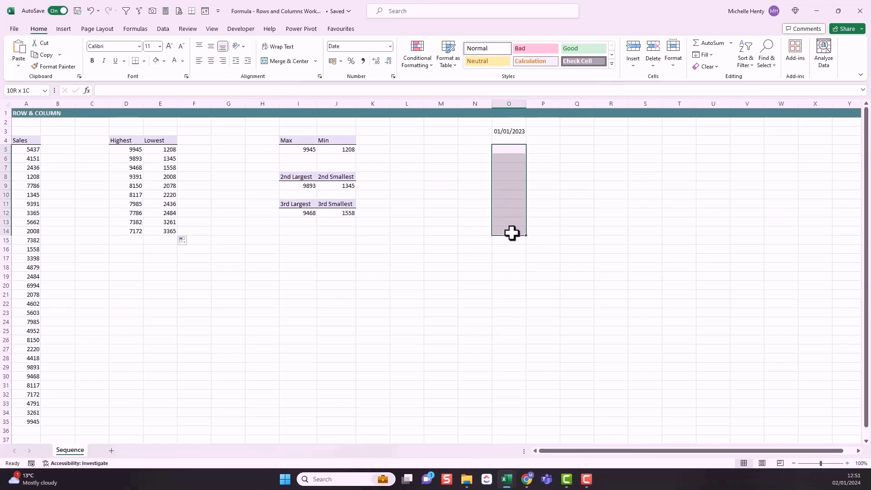
left_click_drag(512, 233, 512, 233)
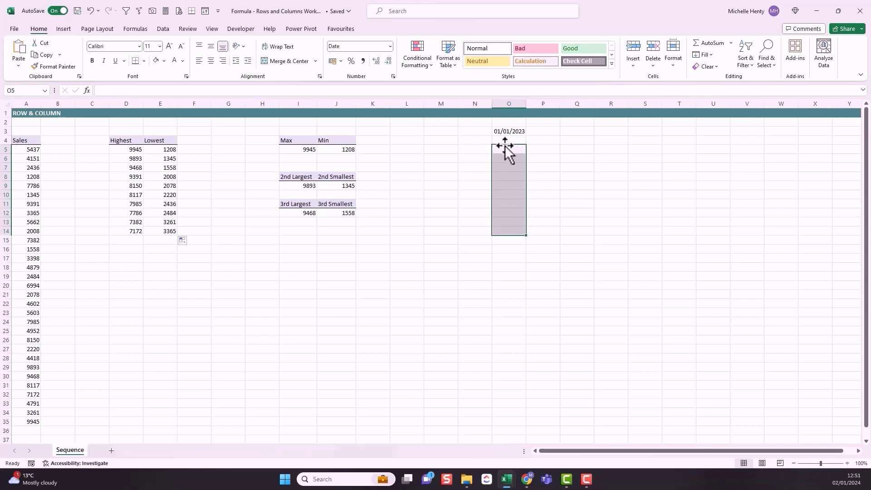
left_click(509, 131)
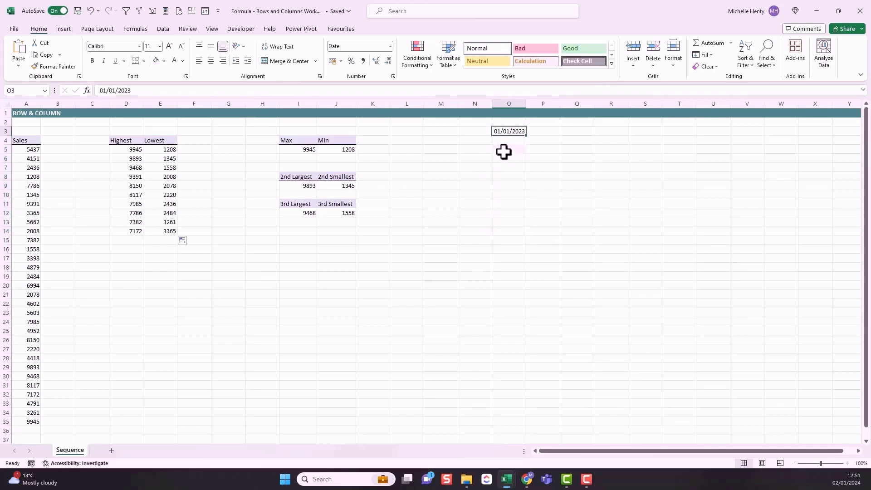
left_click(504, 151)
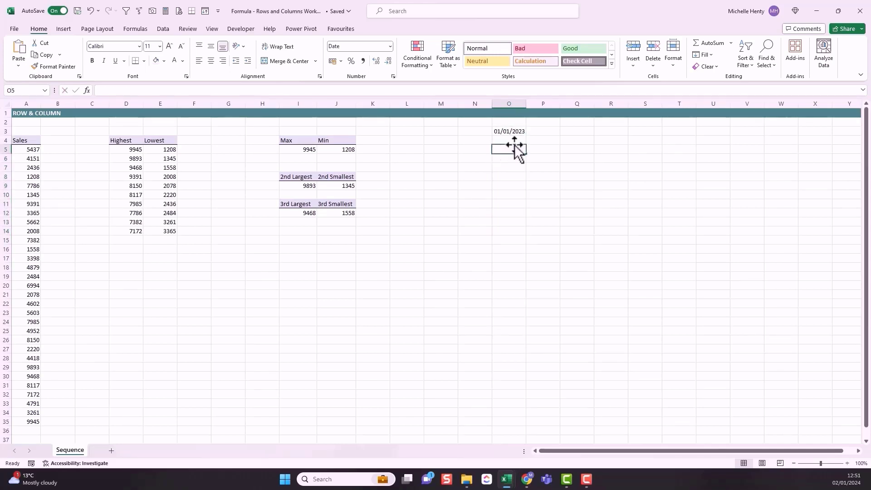
Step: Enter =EOMONTH(O3,0) in O5 to return the month-end date for the start date
type("=eom")
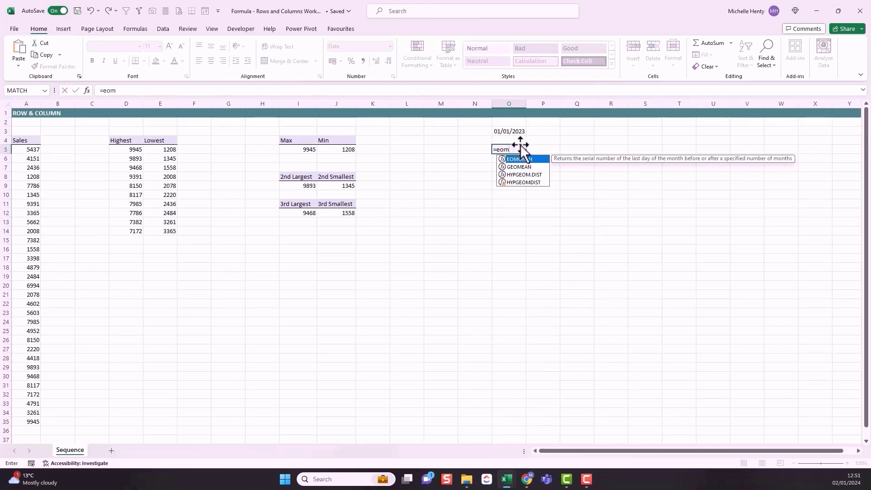
key("Tab")
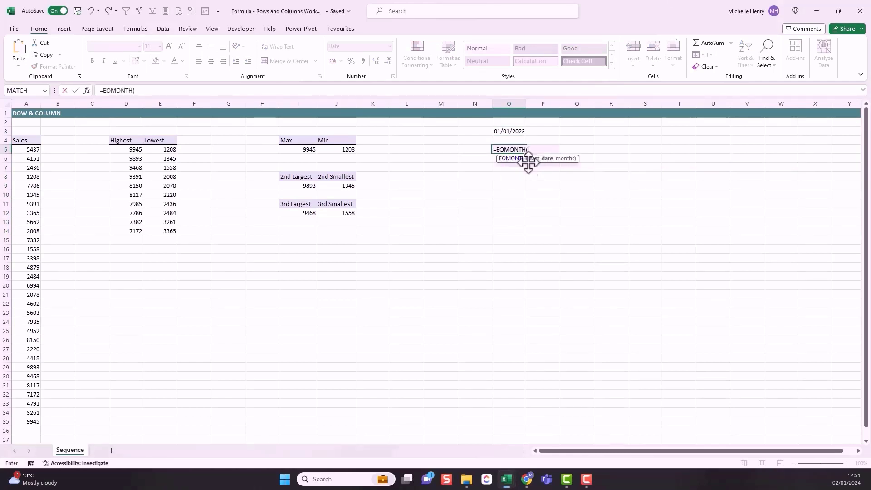
left_click(509, 132)
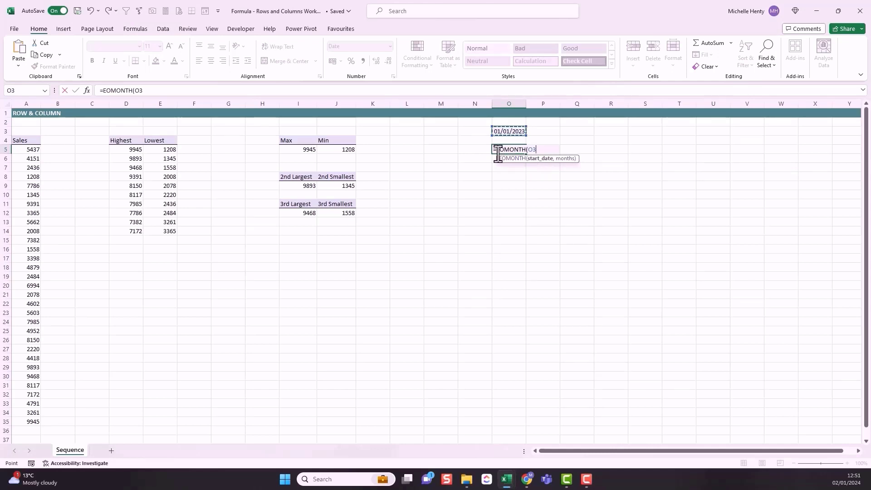
type(",")
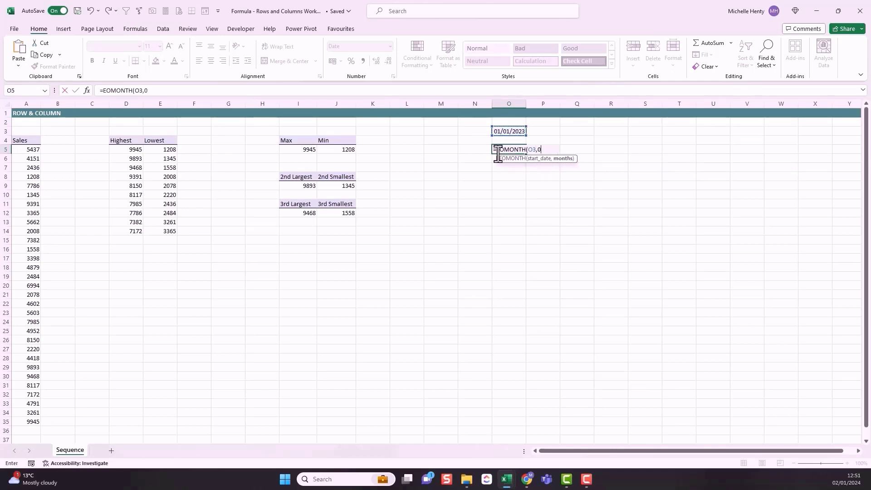
type("0)")
key("Return")
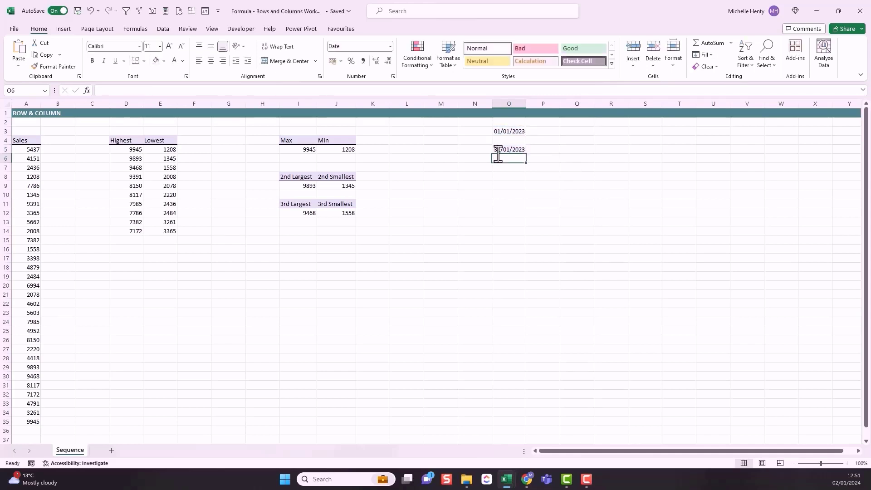
Step: Make the O3 reference in O5's EOMONTH formula absolute and copy the formula down to O14
left_click(518, 151)
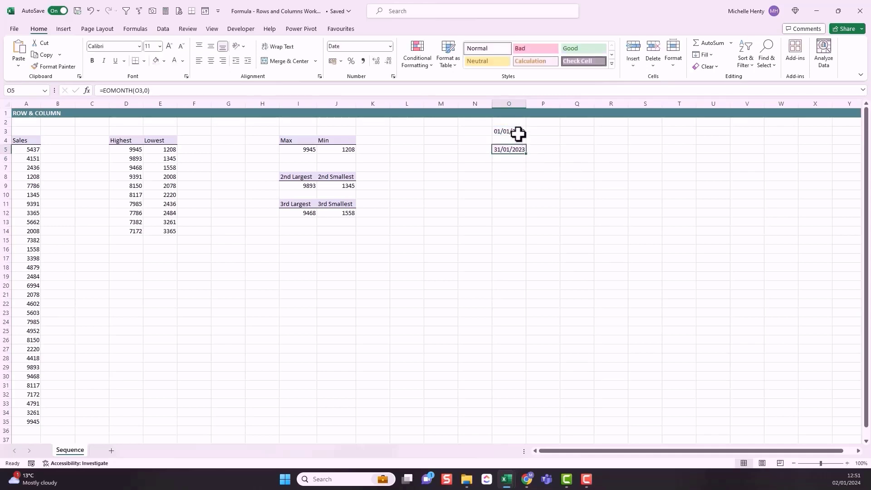
left_click(146, 91)
double_click(139, 90)
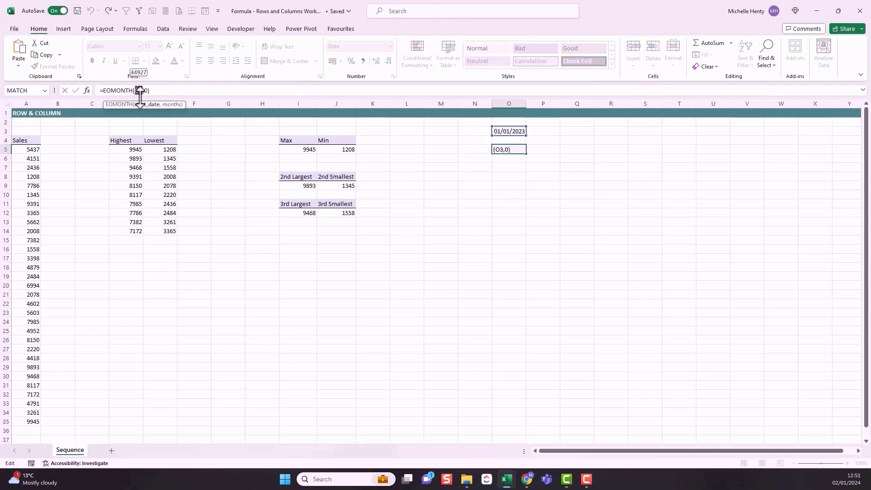
key("F4")
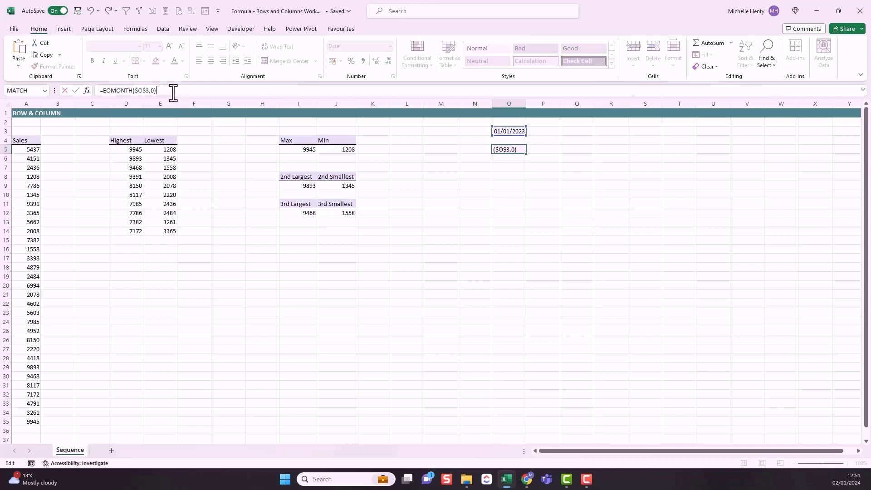
key("Return")
left_click(513, 150)
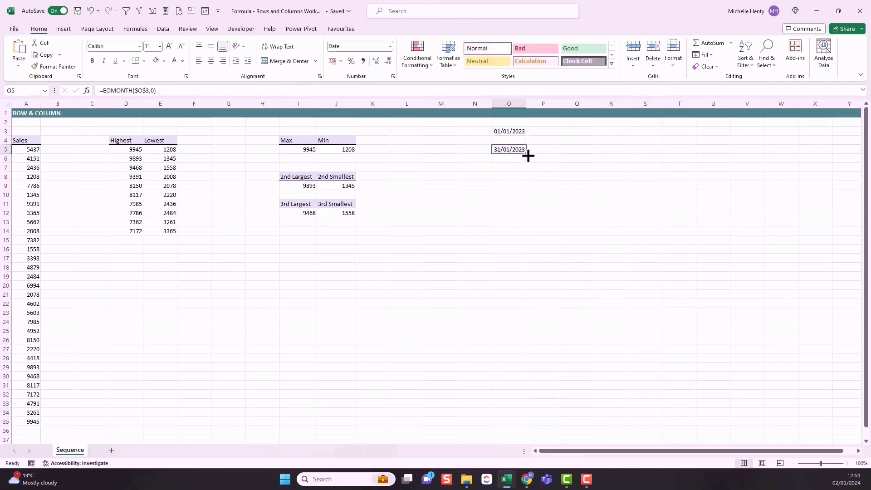
left_click_drag(528, 156, 523, 238)
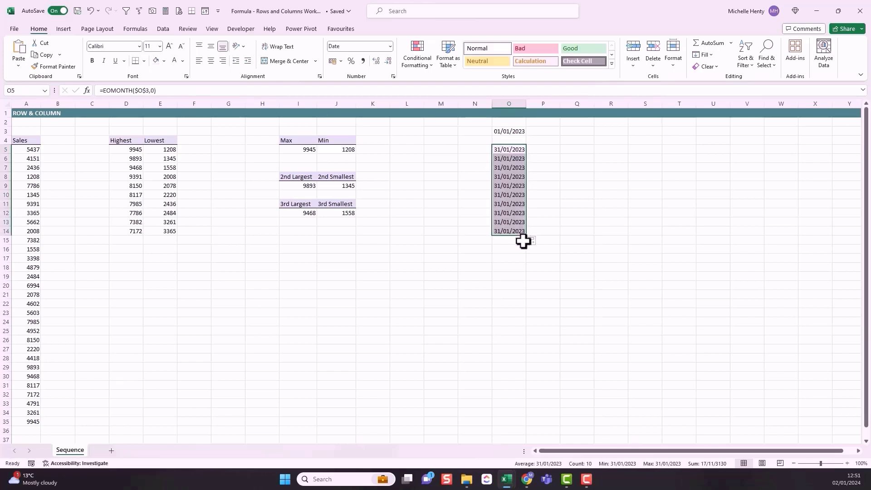
Step: Check the copied EOMONTH formulas in O7 and O9, and clear the range O5:O14
left_click(511, 168)
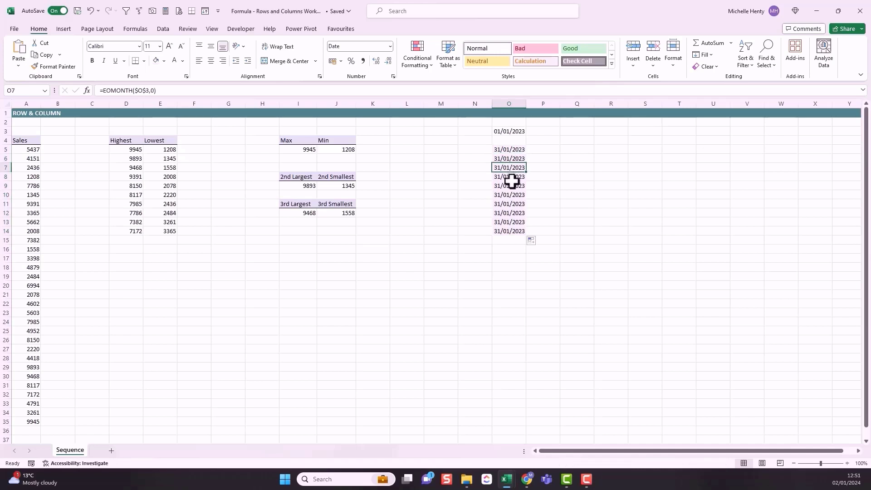
left_click(511, 185)
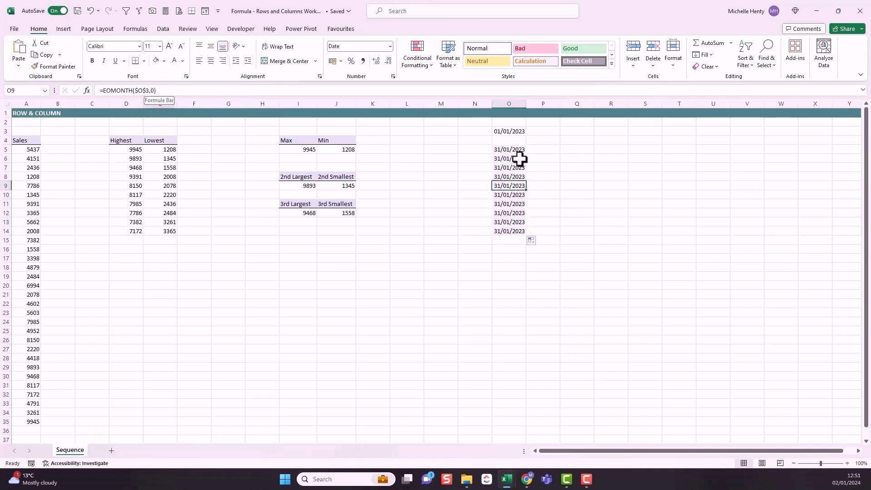
left_click_drag(517, 150, 519, 232)
key("Delete")
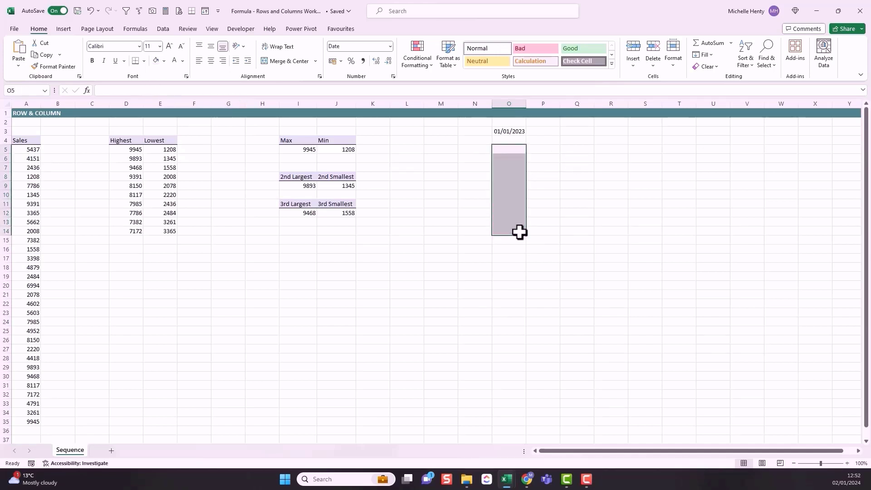
Step: Start an EOMONTH formula in O5 with the absolute reference $O$3 as its start date
left_click(504, 149)
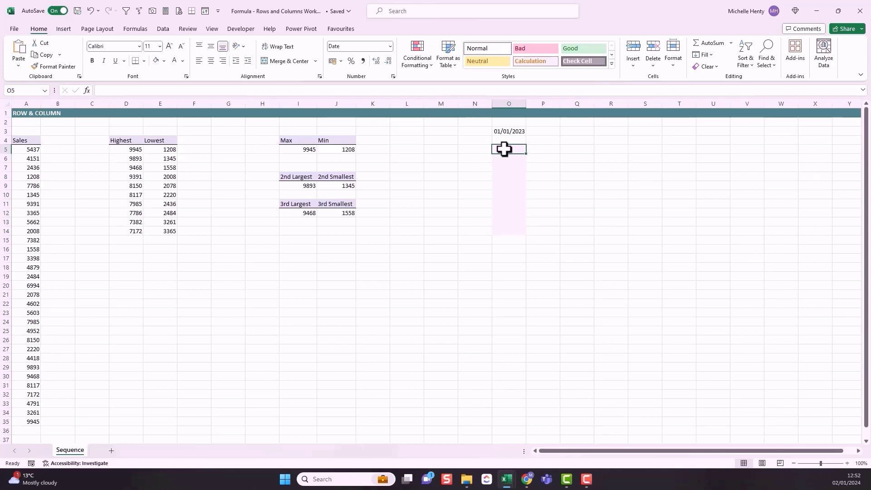
type("=")
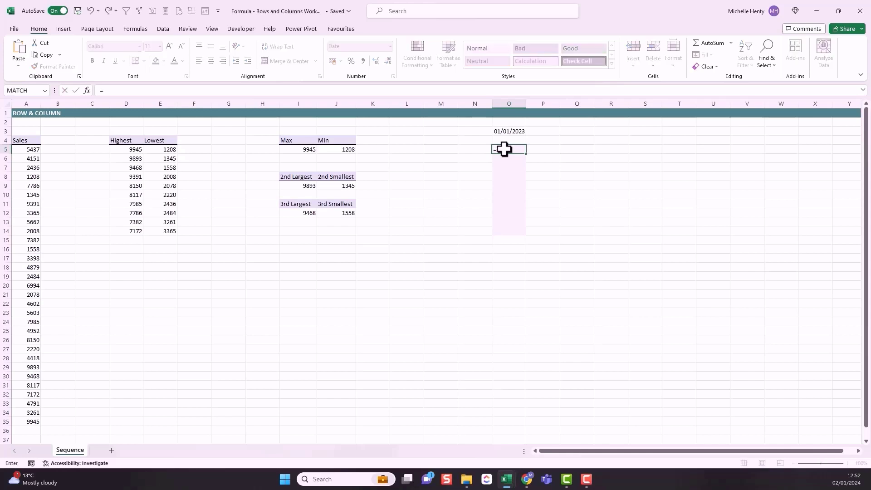
type("eom")
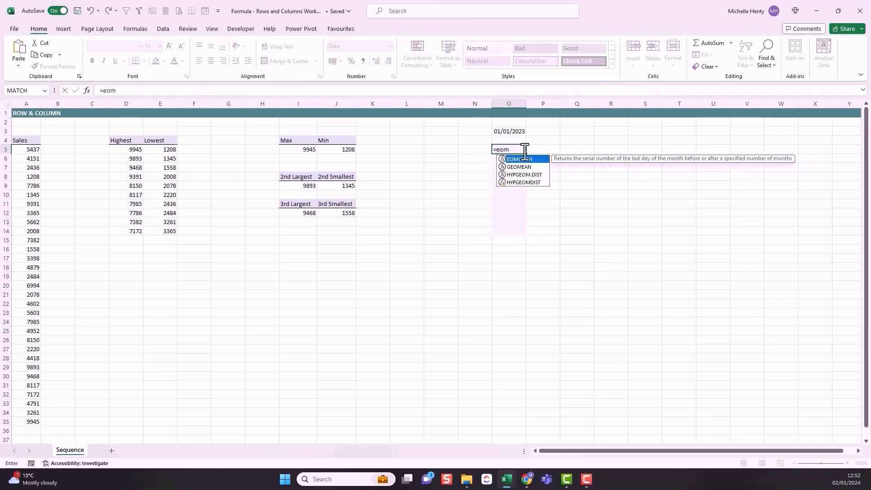
double_click(532, 159)
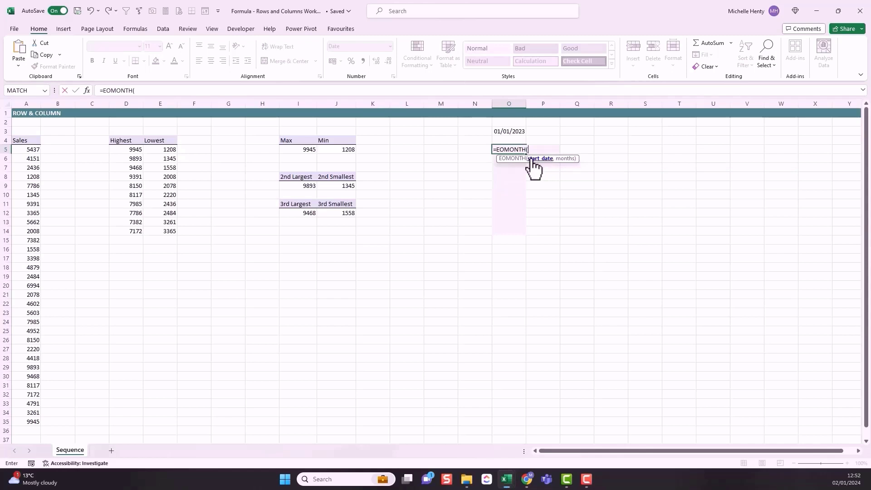
left_click(508, 132)
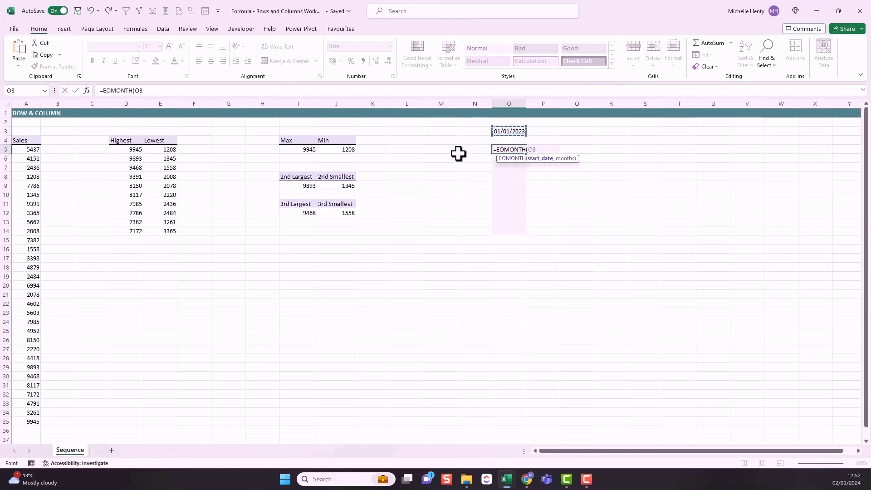
key("F4")
type(",")
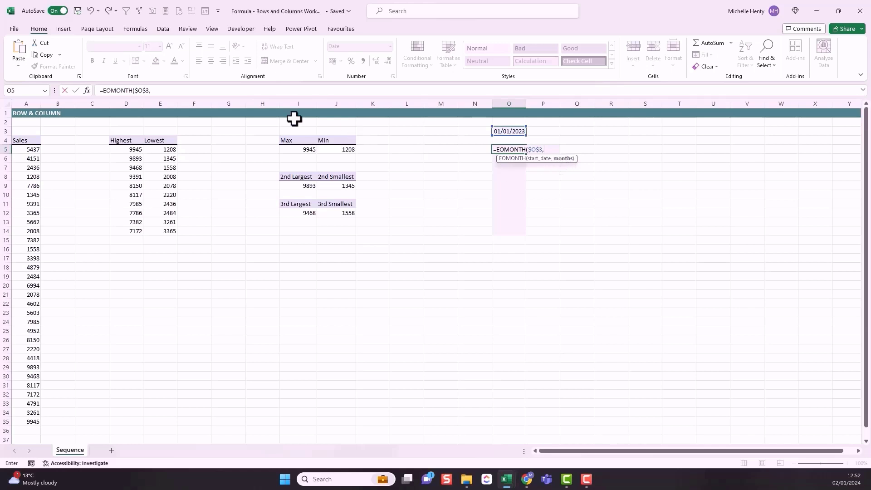
Step: Complete O5's EOMONTH formula with ROW(O1) as the months value and copy it down to O15
left_click(186, 93)
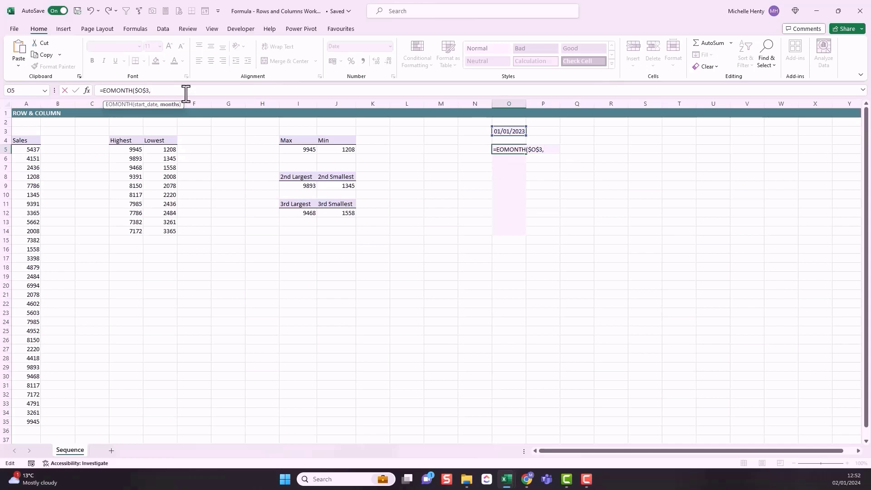
type("row(")
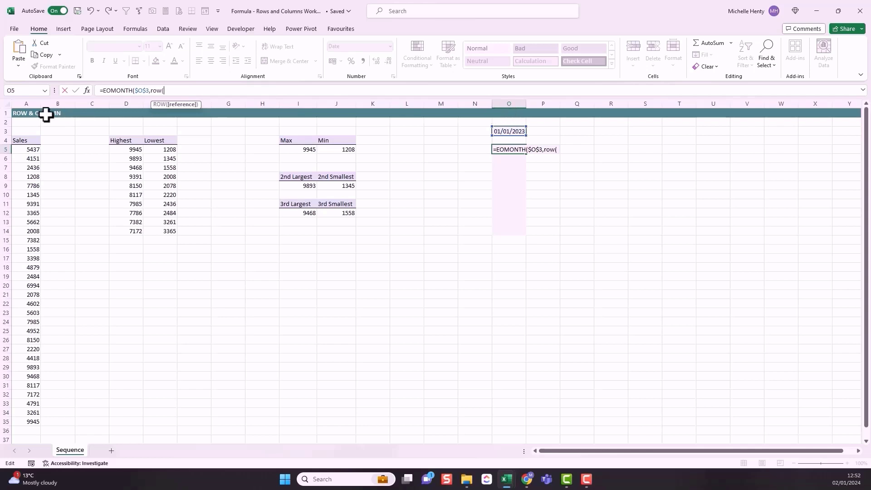
left_click(512, 114)
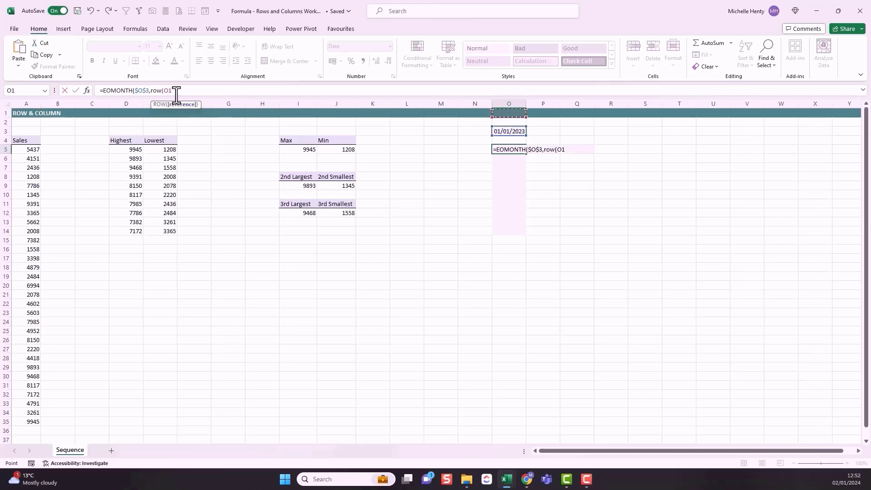
type("))")
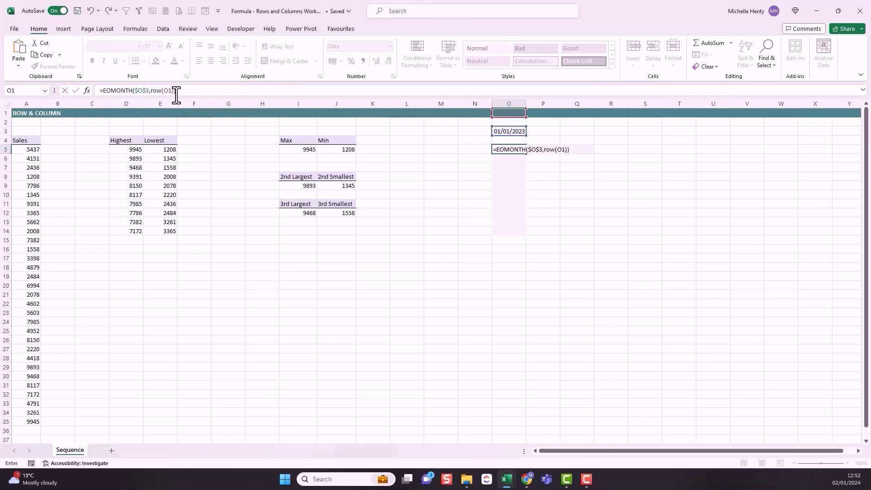
key("Return")
left_click(521, 150)
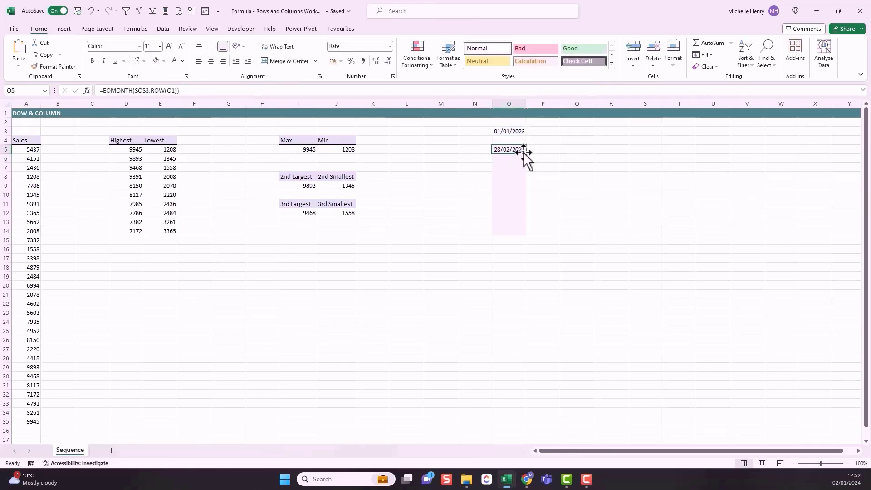
left_click_drag(525, 154, 524, 256)
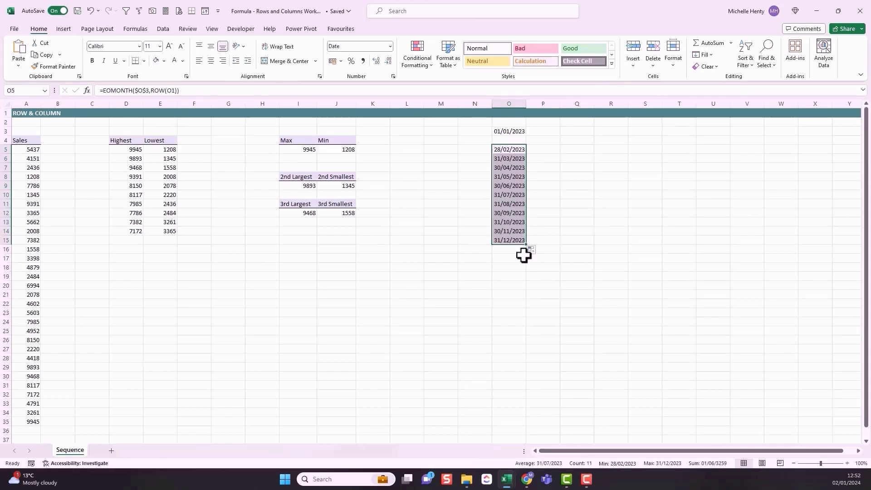
Step: Examine how the ROW reference in the EOMONTH formulas changes from O5 through O6 and O7 to O15
left_click(518, 150)
left_click(516, 159)
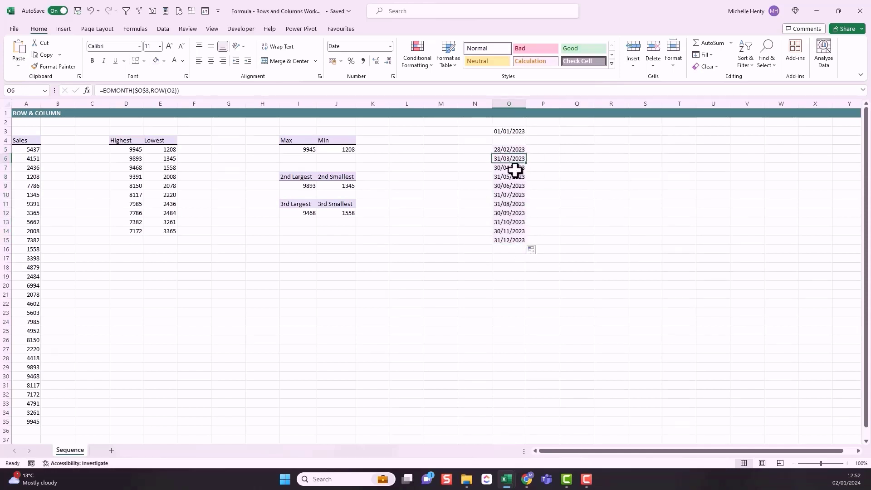
left_click(514, 169)
left_click(517, 242)
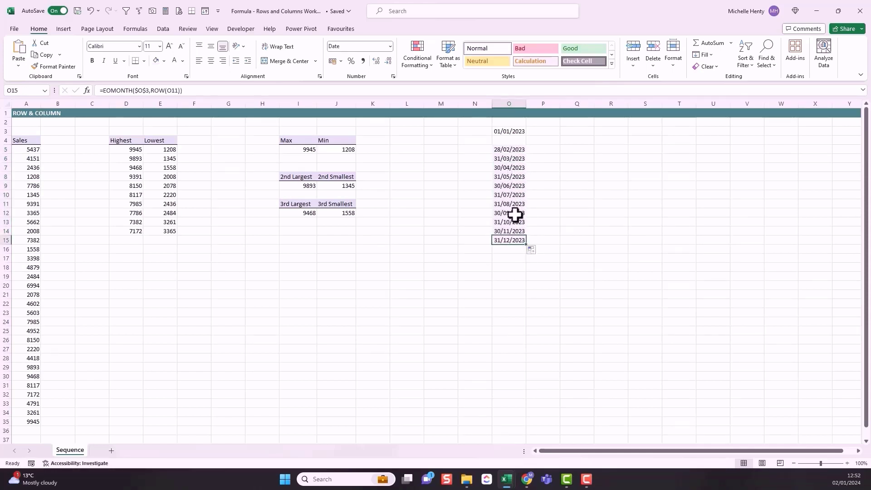
Step: Subtract 1 from ROW(O1) in O5's EOMONTH formula and copy the revised formula down to O16
left_click(512, 151)
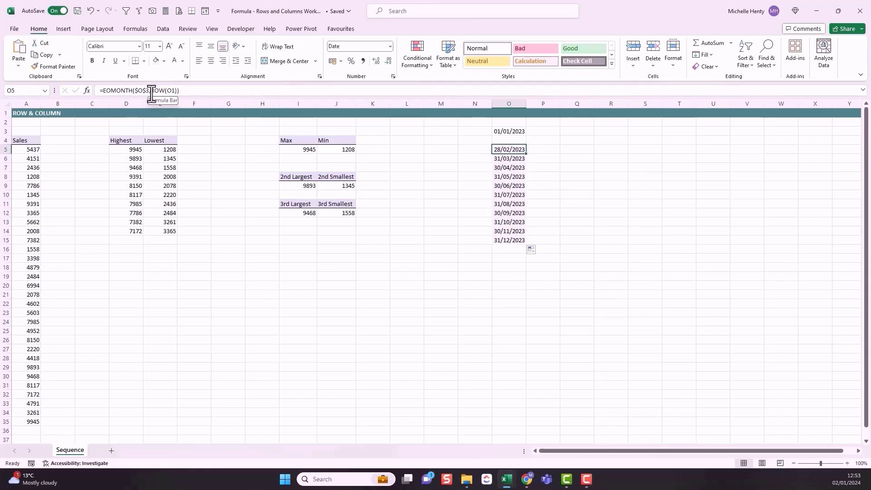
left_click(191, 91)
type("-")
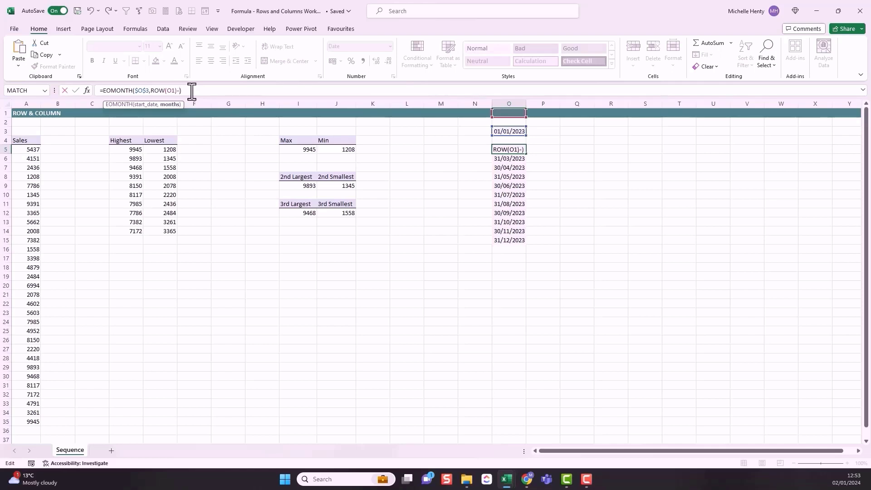
type("1")
key("ctrl+Return")
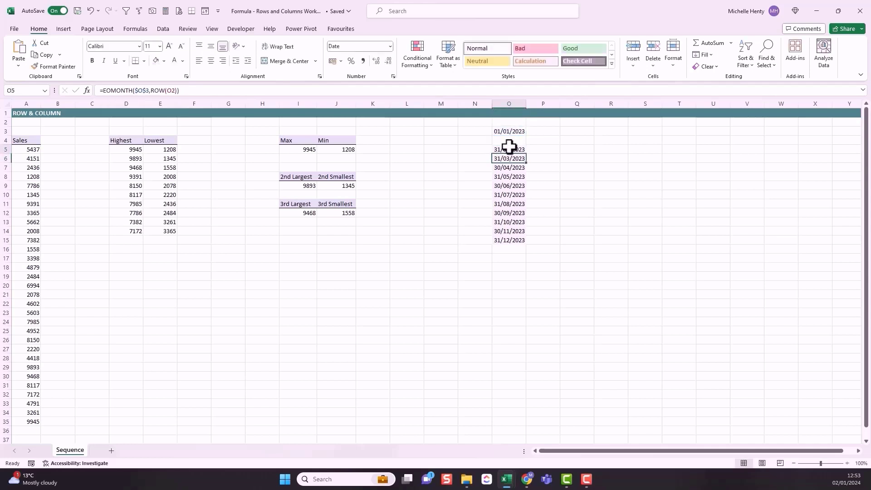
left_click_drag(526, 157, 524, 282)
Step: Review the first and last month-end dates and their formulas in O5 and O16
left_click(513, 151)
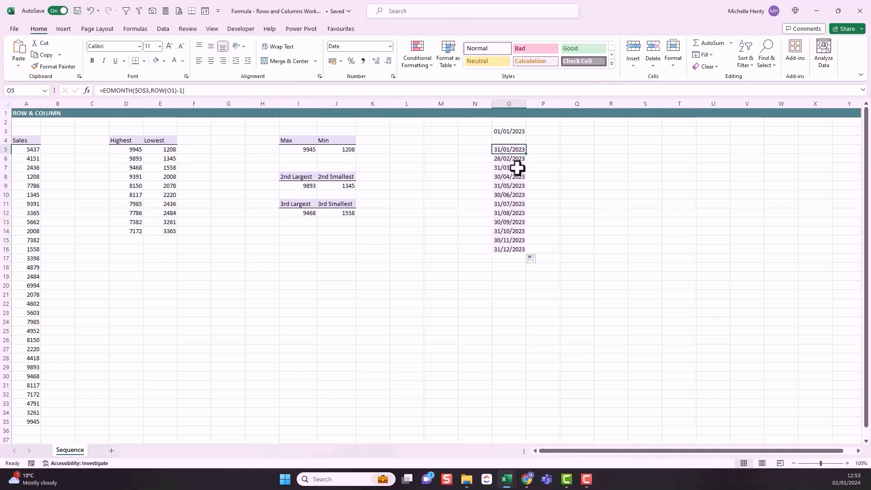
left_click(517, 249)
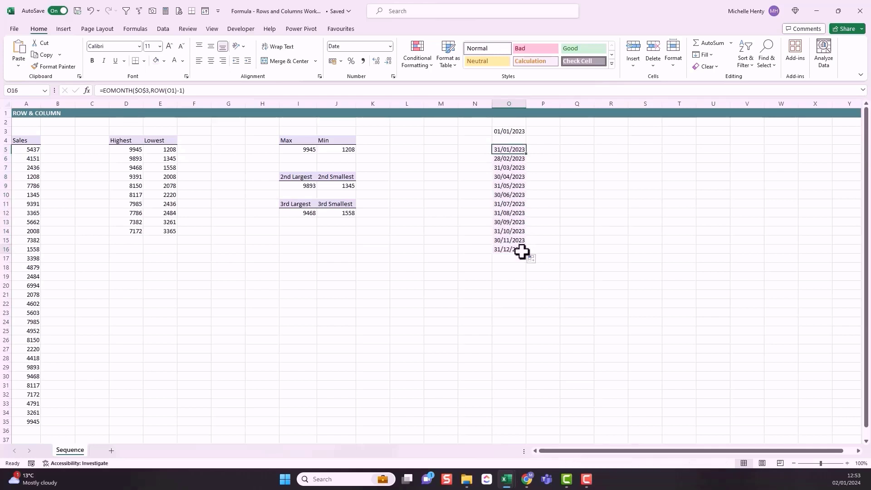
left_click(515, 151)
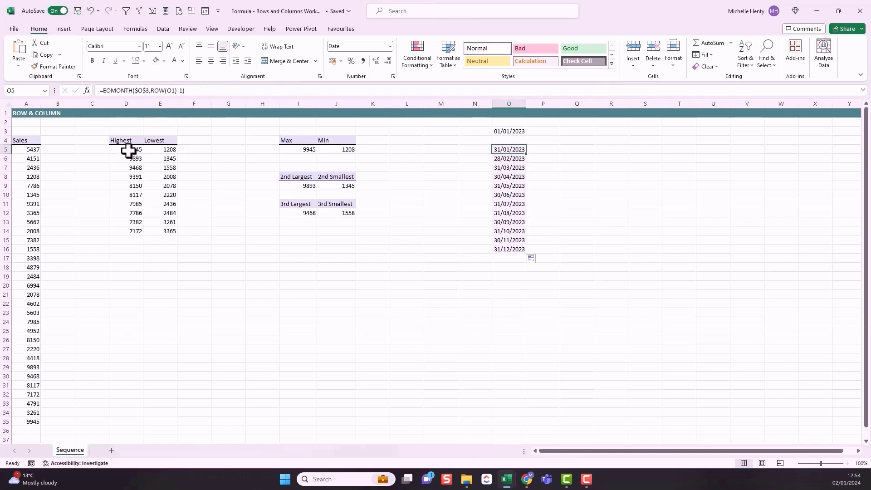
Step: Clear D5:E14 and enter =LARGE($A$5:$A$35,ROW(C5)) in D5, with the sales range as an absolute reference
left_click_drag(128, 150, 163, 232)
key("Delete")
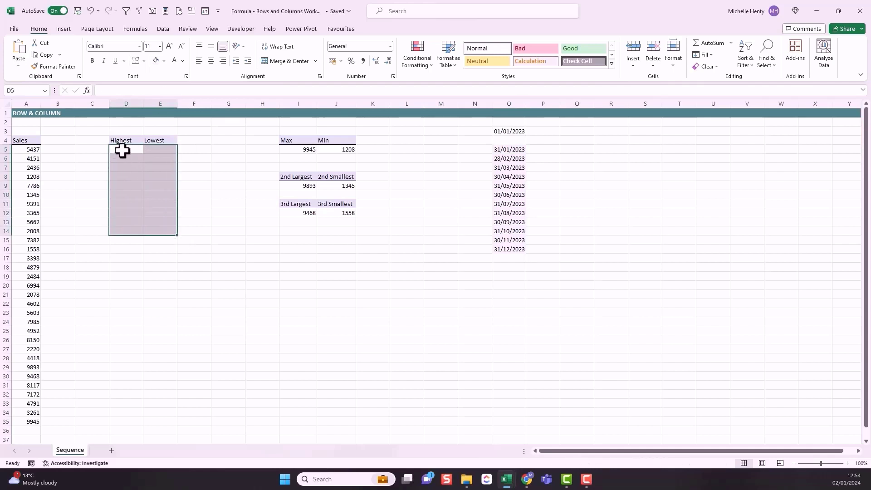
left_click(131, 151)
type("=large")
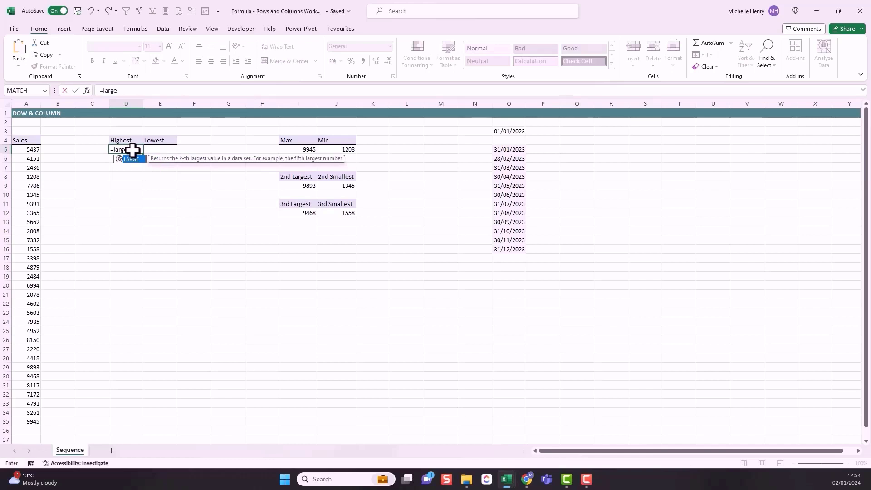
type("(")
left_click_drag(35, 149, 30, 422)
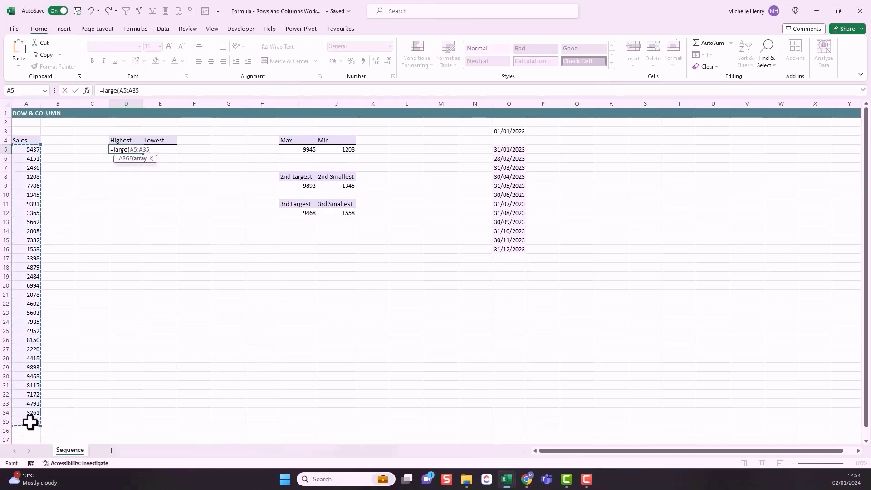
key("F4")
type(",")
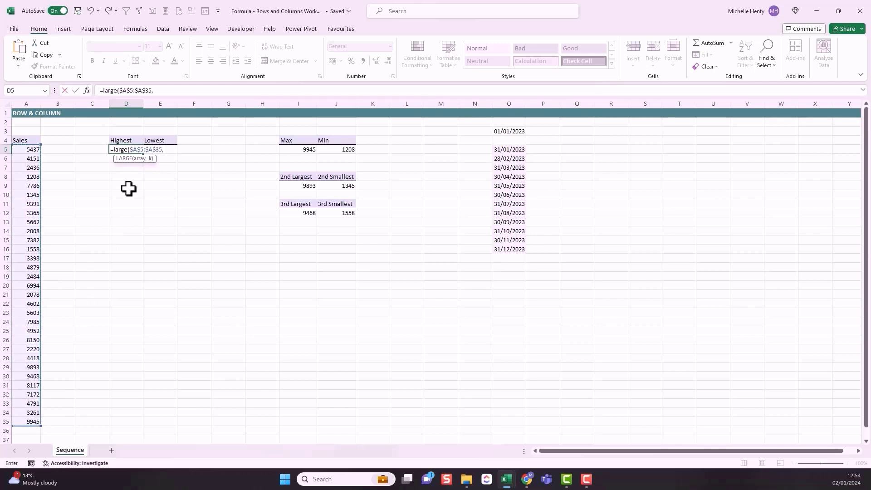
type("row(")
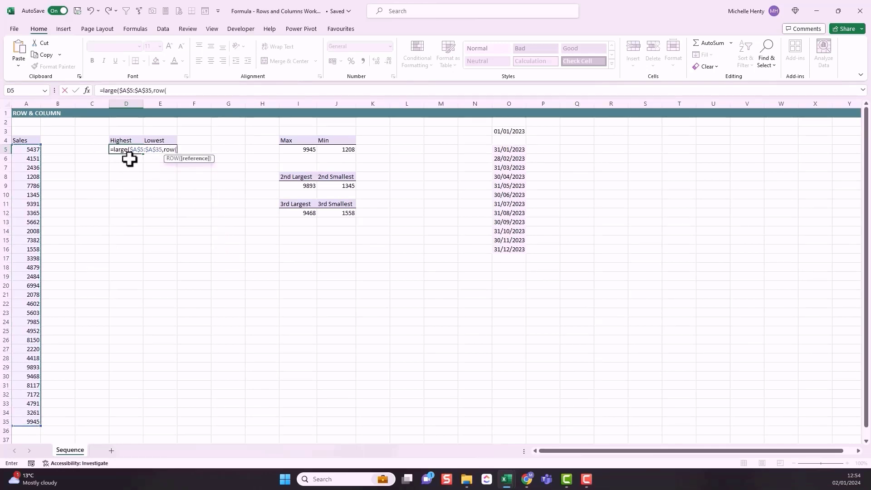
left_click(101, 149)
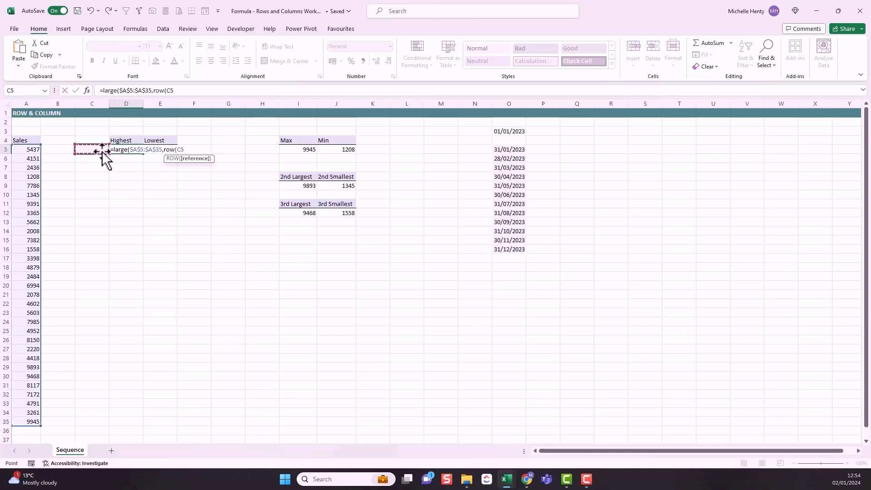
type(")")
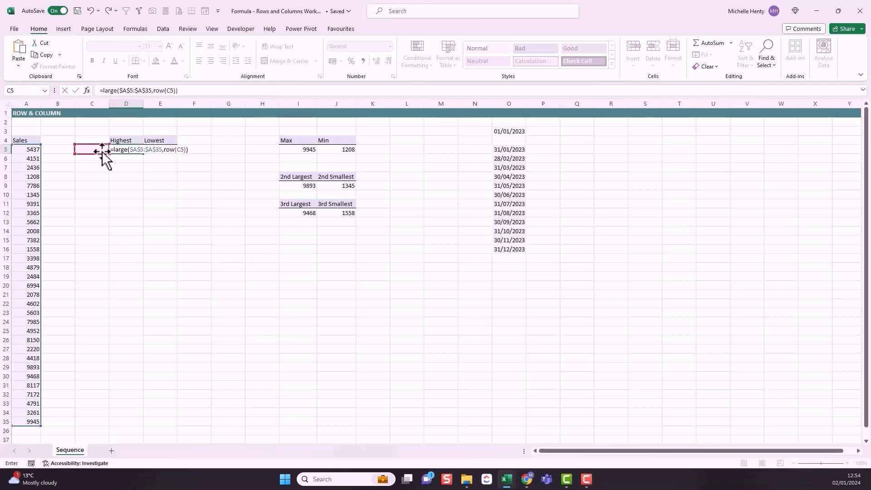
key("Return")
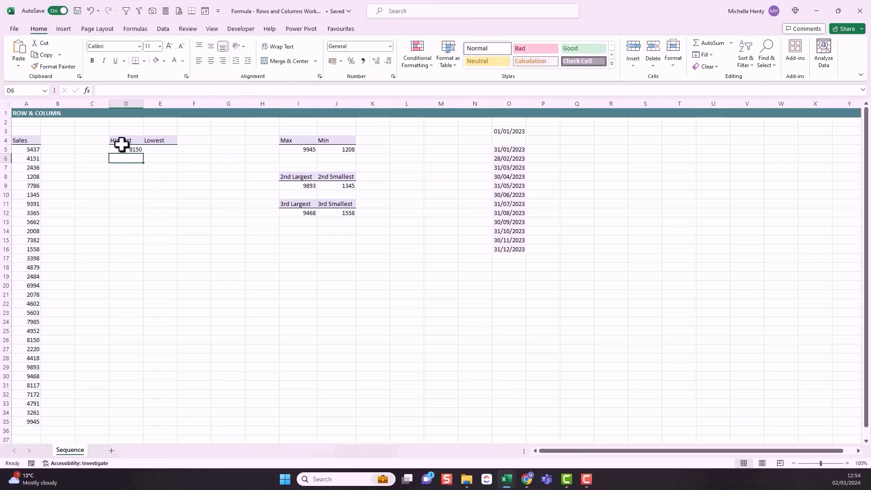
Step: Subtract 4 from ROW(C5) in D5's LARGE formula and copy the revised formula down to D14
left_click(121, 148)
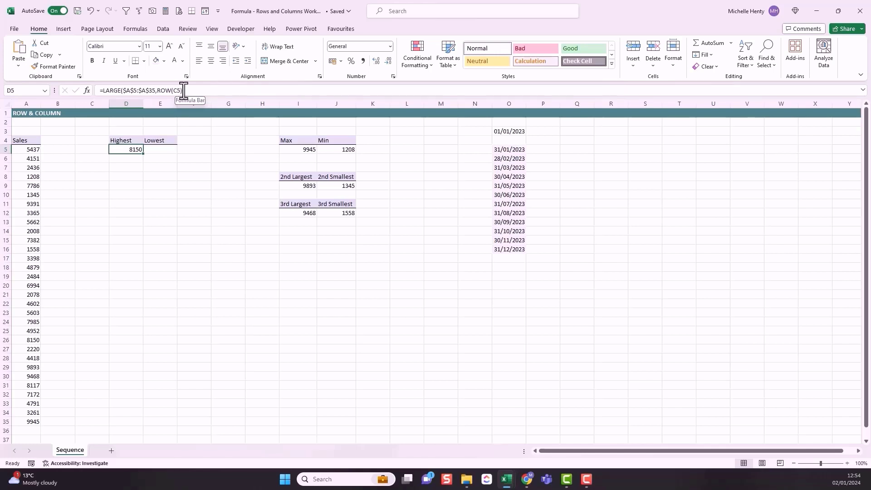
left_click(183, 90)
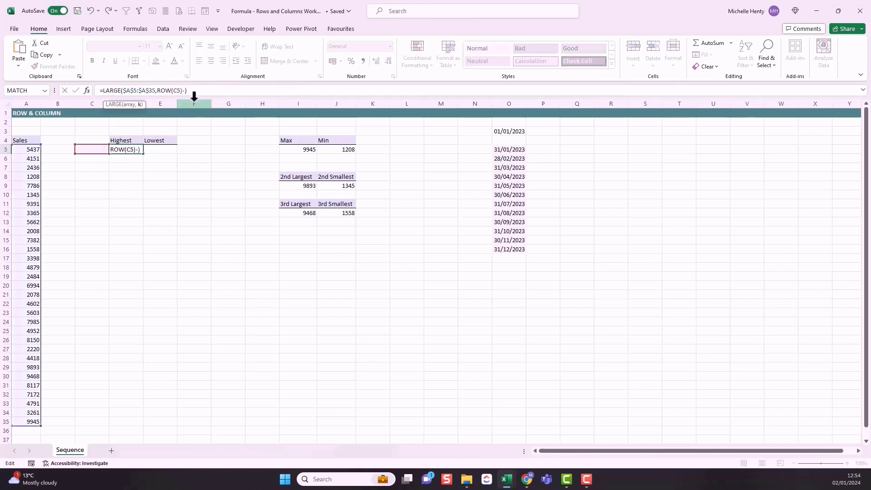
type("4")
key("Return")
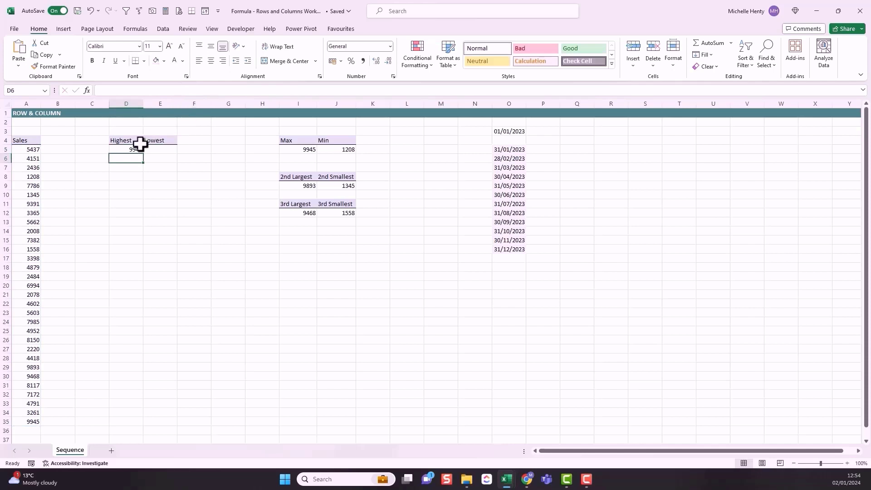
left_click(138, 149)
left_click_drag(143, 154, 144, 236)
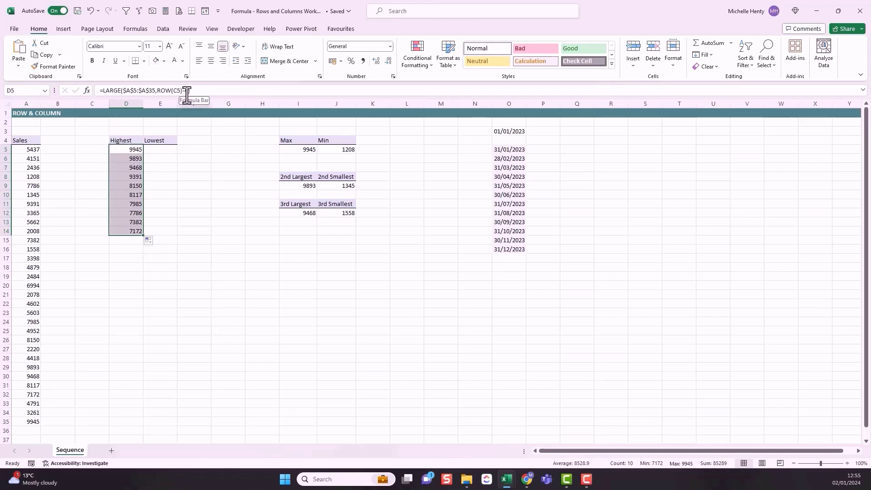
Step: Examine how the ROW reference in the Highest column's LARGE formulas changes from D5 down to D14
left_click(132, 158)
left_click(129, 168)
left_click(126, 185)
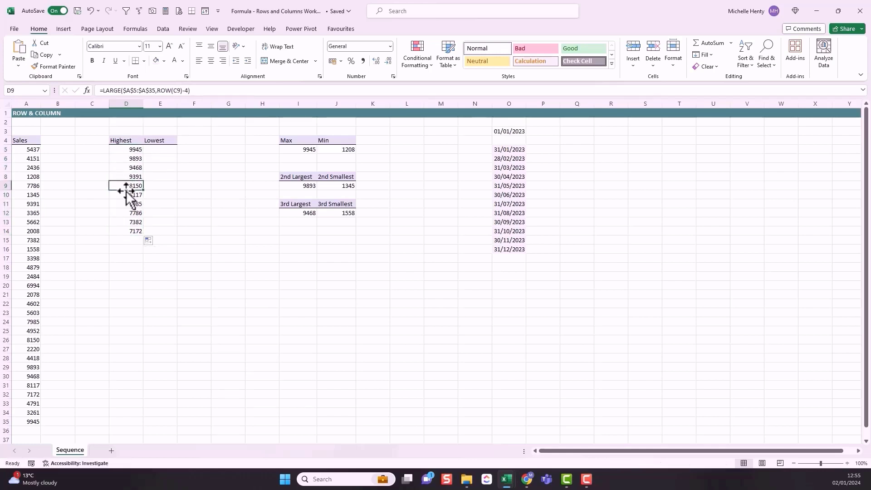
left_click(124, 203)
left_click(128, 212)
left_click(128, 231)
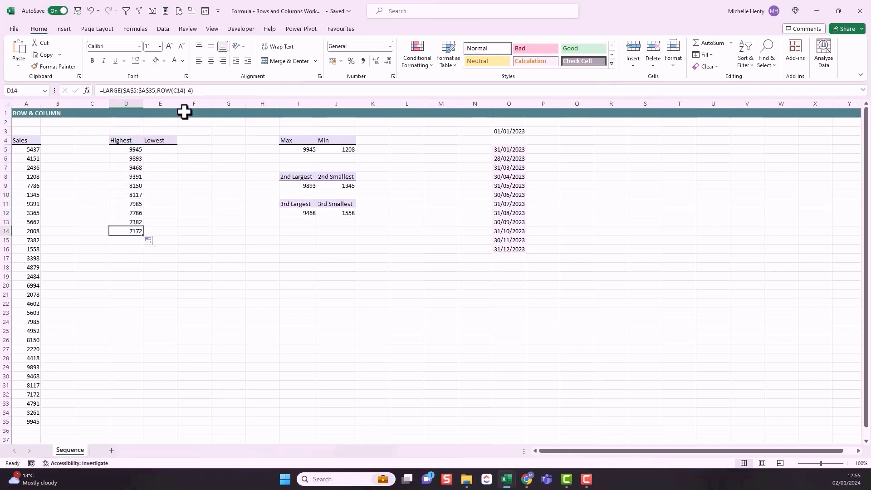
left_click(129, 150)
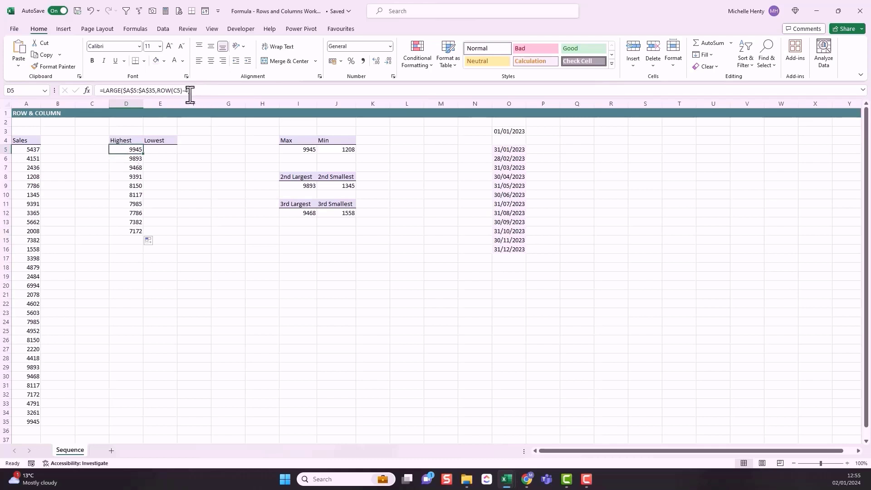
left_click(133, 160)
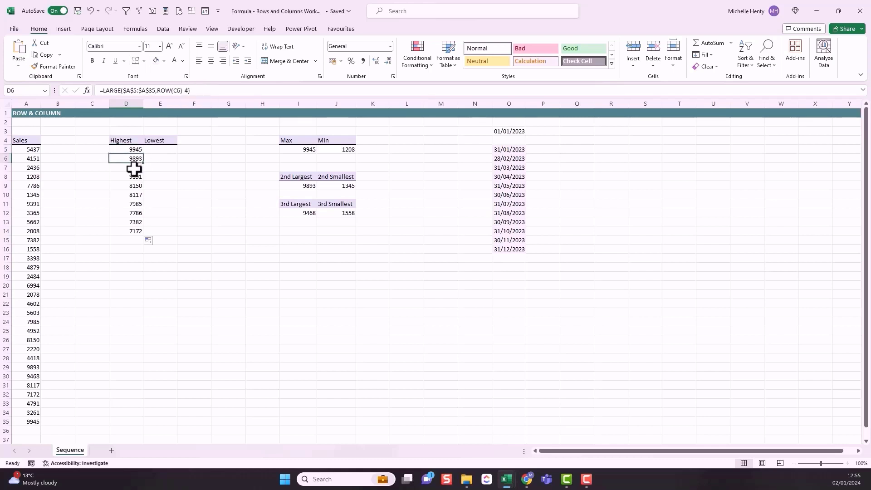
Step: Enter =ROW()-4 in C5 and copy it down to C14 to number the ranked sales
left_click(93, 150)
type("=ro")
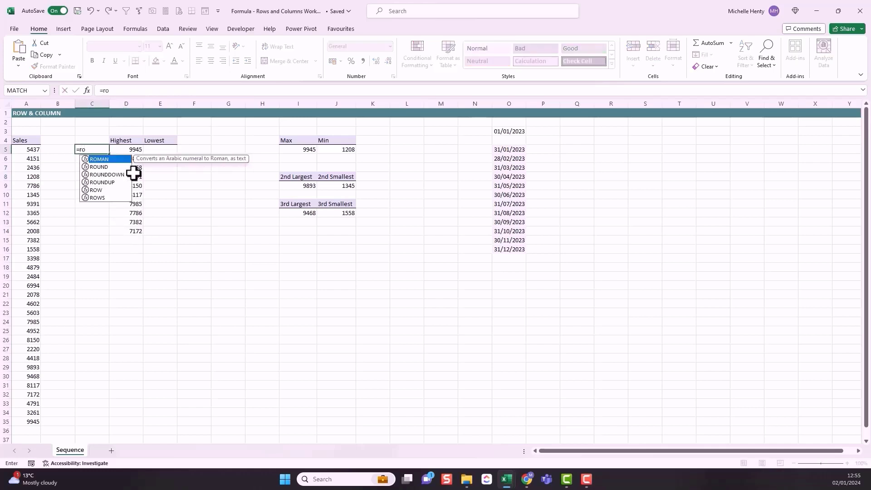
type("w()")
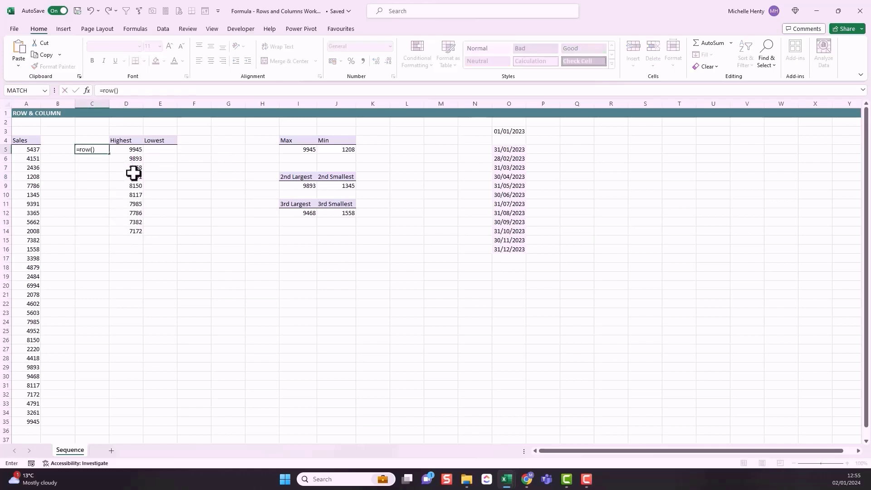
type("-4")
key("Return")
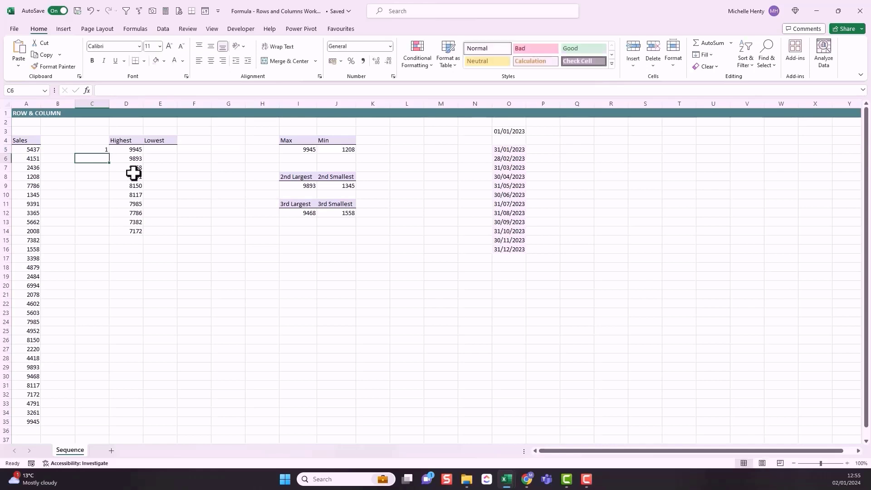
left_click(102, 150)
left_click_drag(110, 162, 100, 234)
Step: Enter =ROWS(F17:F25) in E17 to count the rows in that range
left_click(170, 259)
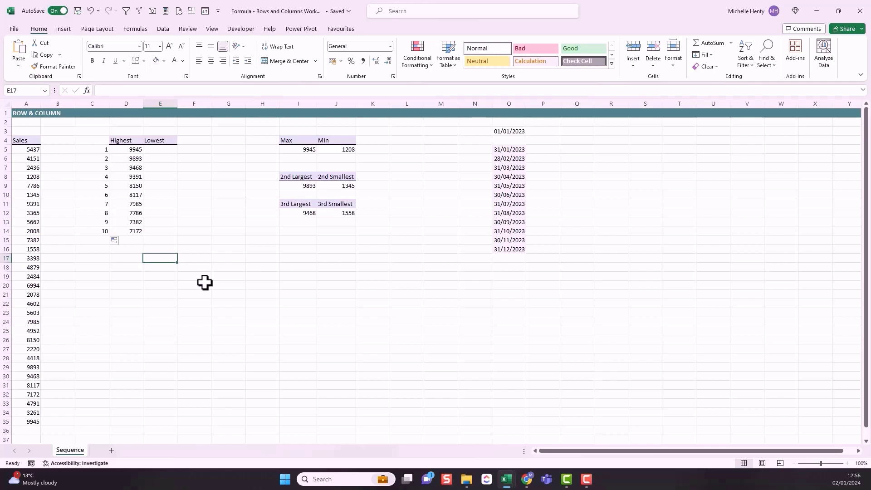
type("=rows(")
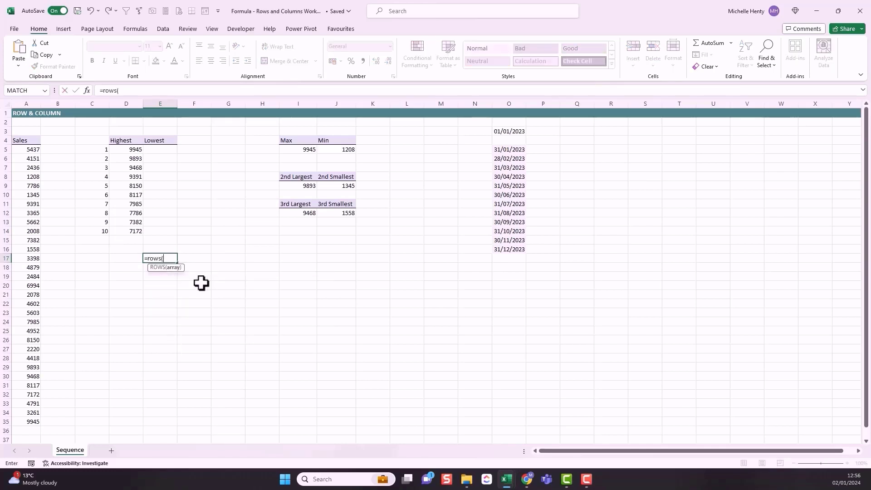
left_click_drag(198, 259, 197, 334)
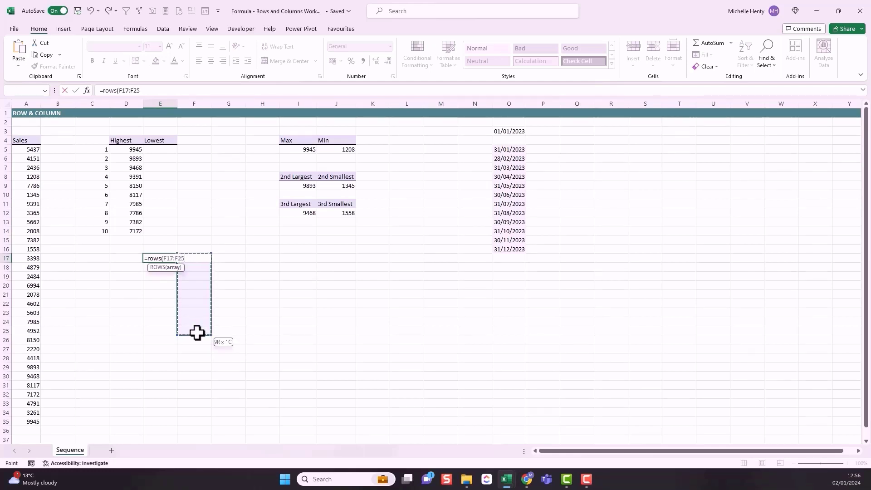
left_click_drag(197, 333, 197, 333)
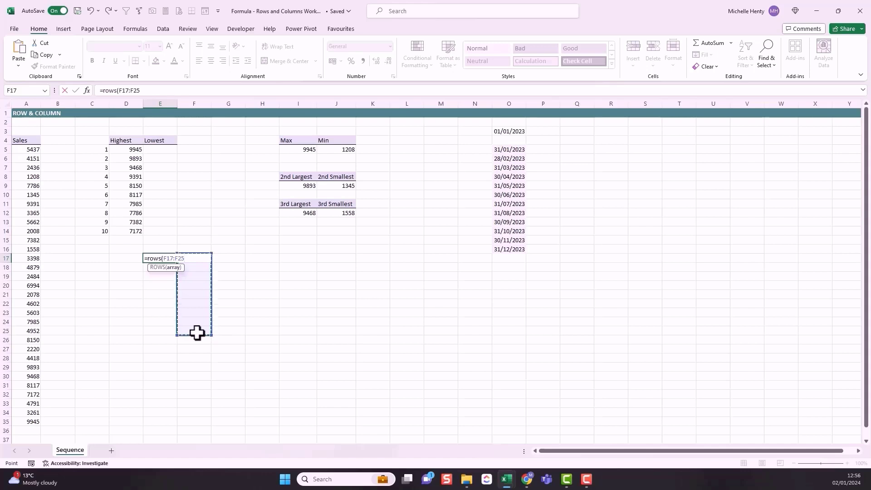
key("Return")
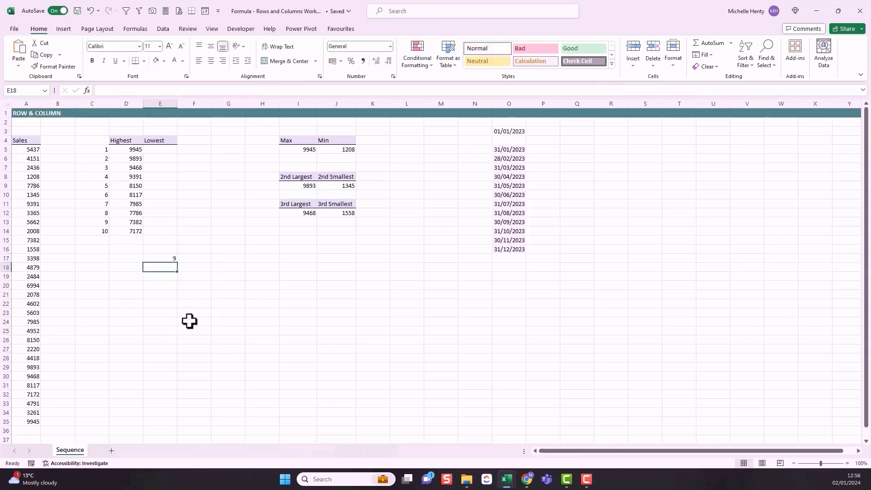
Step: Inspect the range referenced by the ROWS formula in E17
left_click(170, 257)
left_click(120, 90)
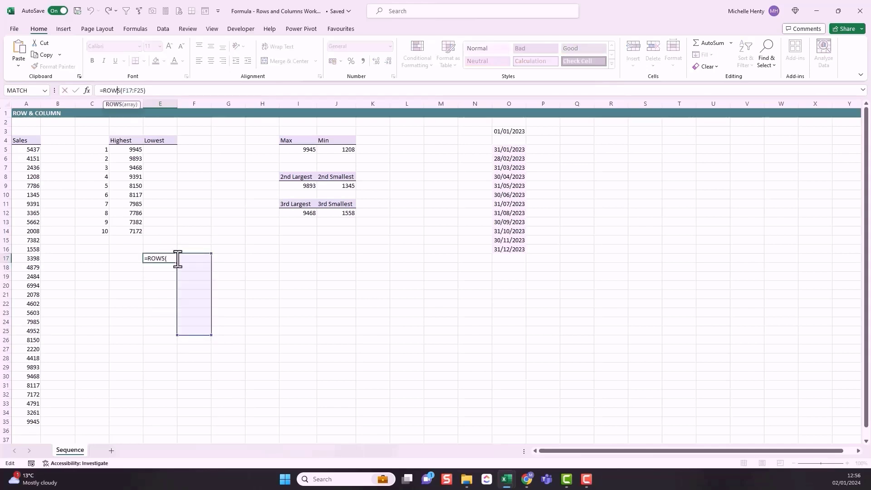
left_click(155, 285)
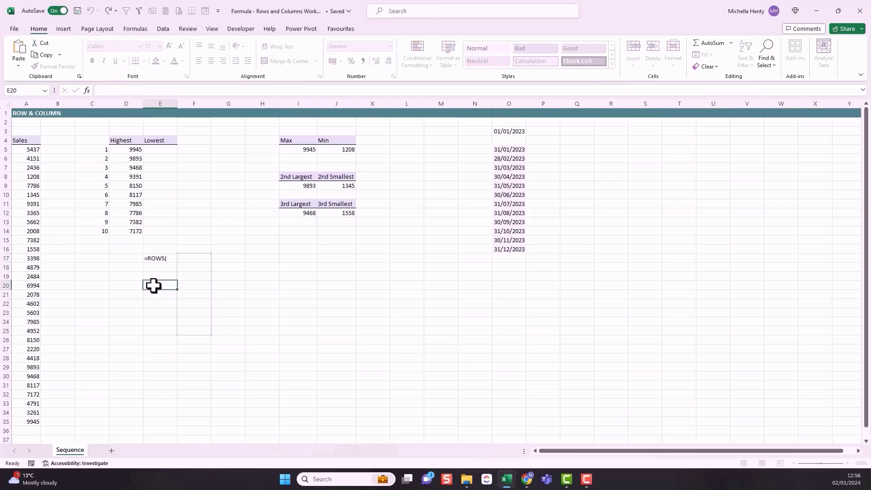
Step: Enter a COLUMNS formula in H17 that counts the columns in a horizontal cell range
left_click(259, 265)
left_click(258, 257)
type("=")
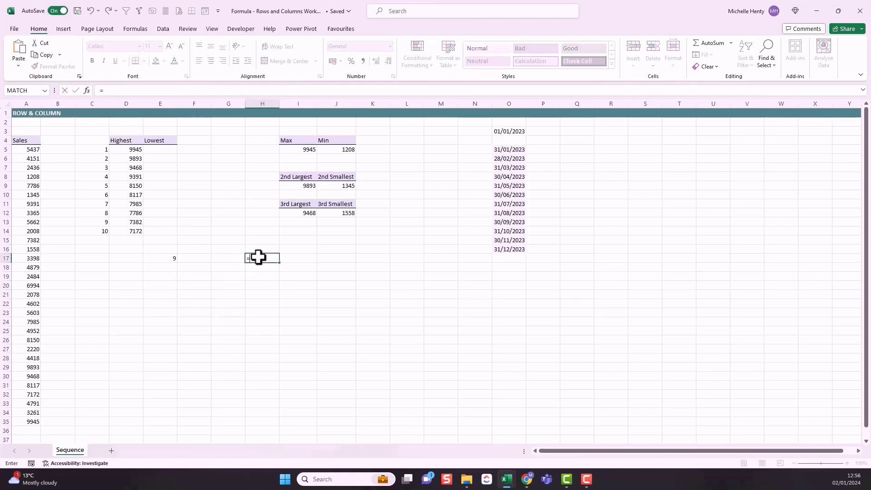
type("col")
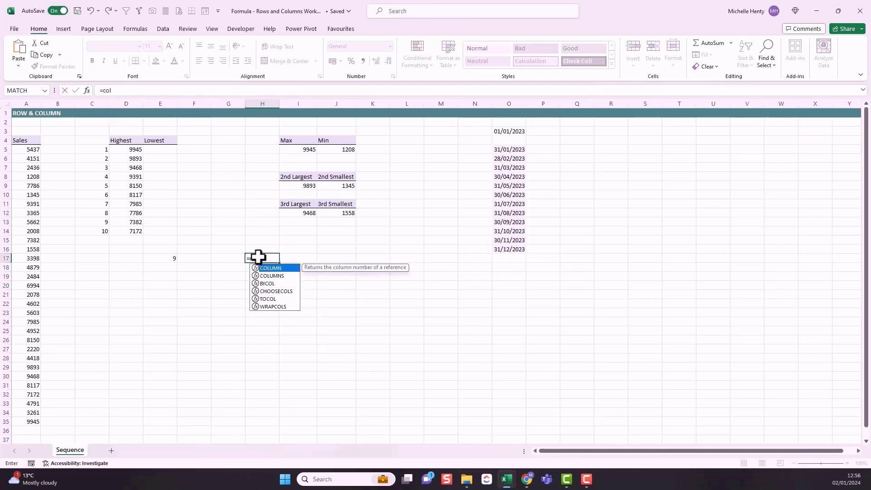
double_click(278, 275)
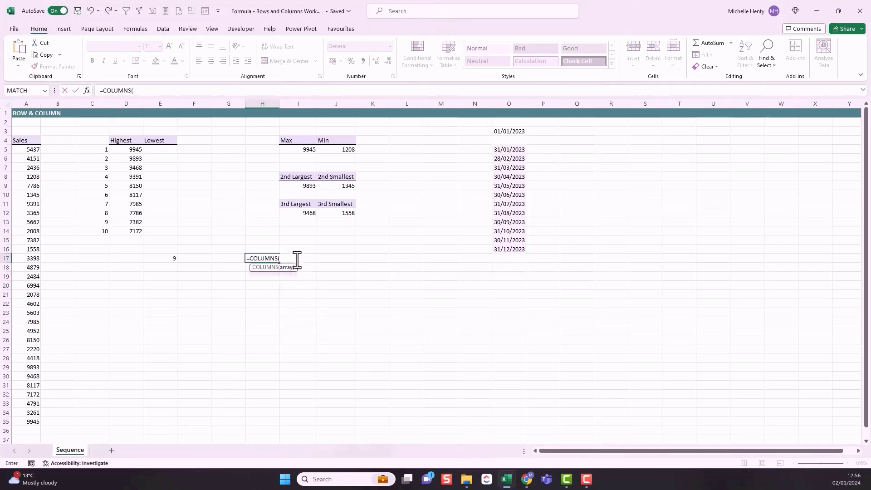
left_click_drag(265, 251, 338, 249)
key("Return")
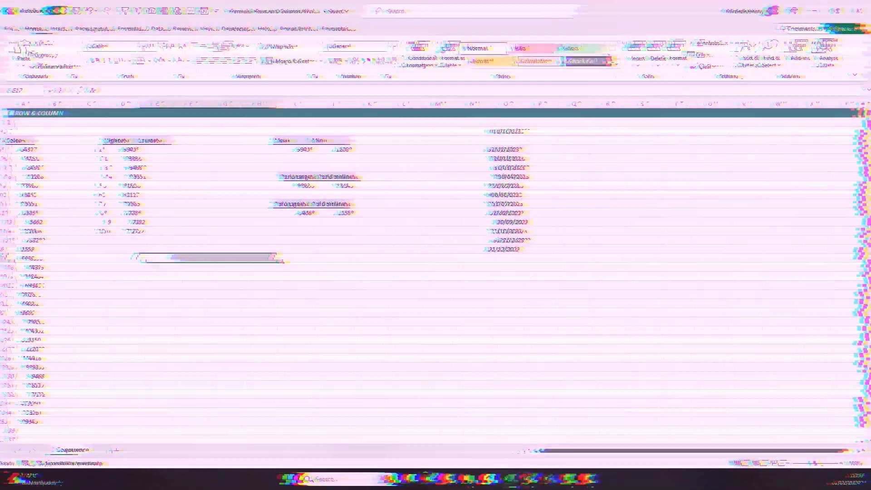